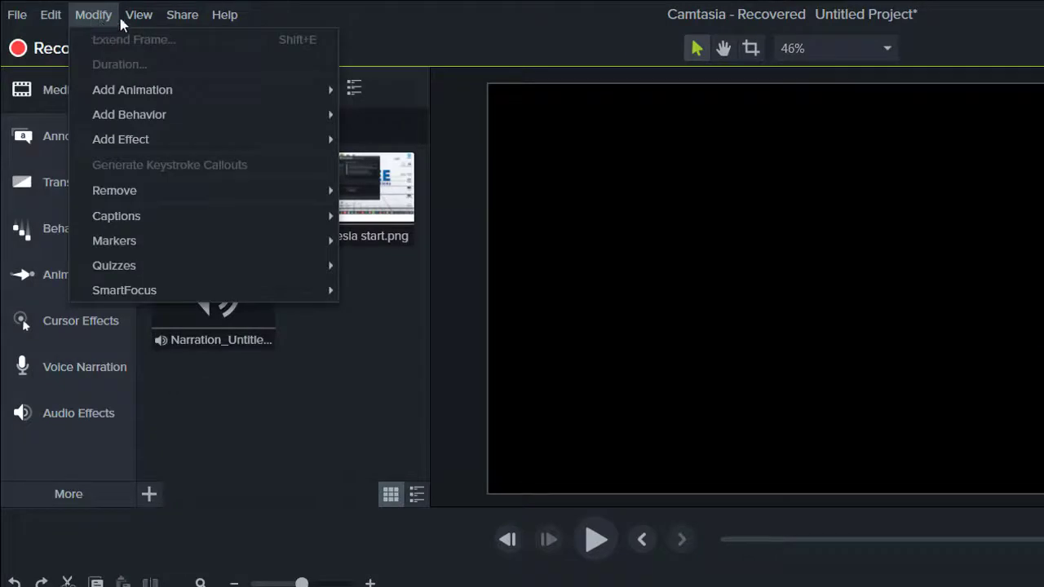
mouse_move(126, 15)
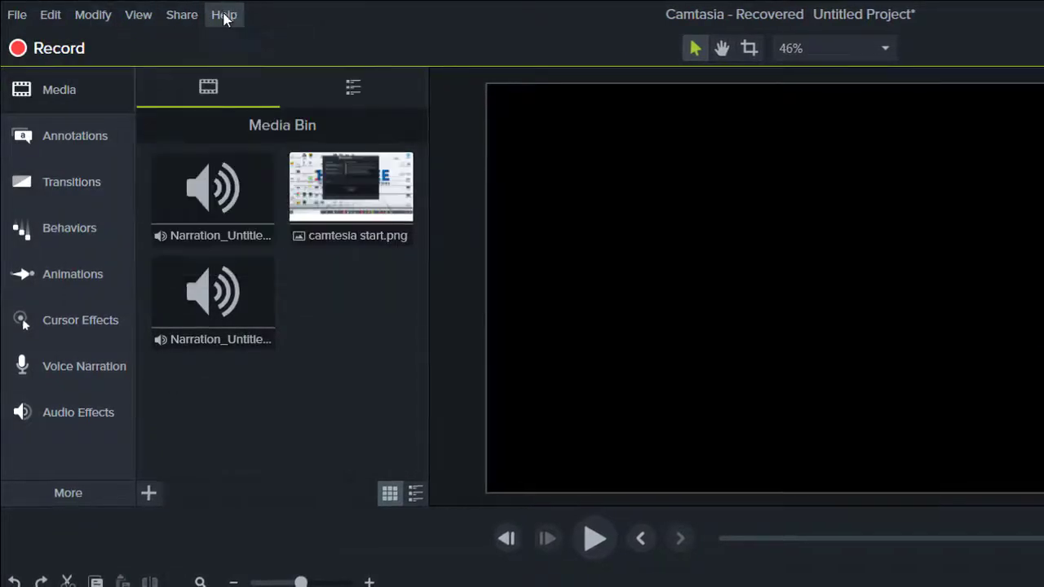
click(14, 15)
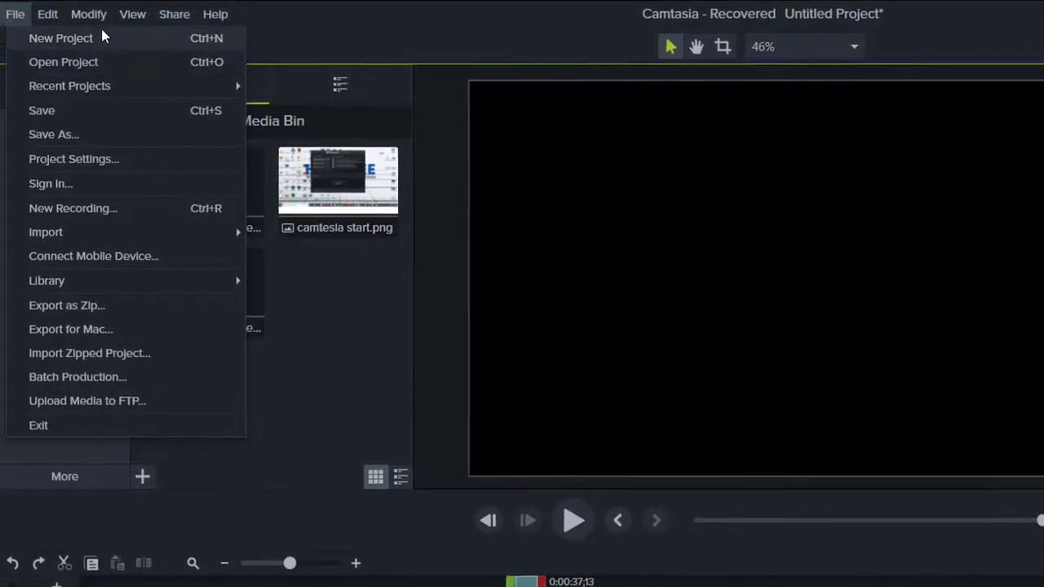
click(301, 17)
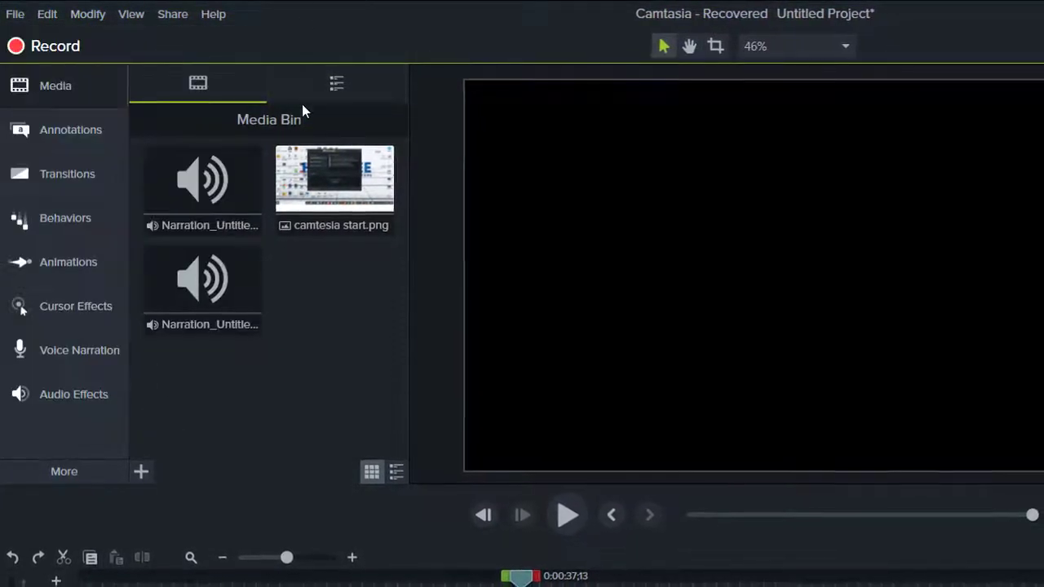
Look through the media bin's import options and the tools for annotations, transitions, behaviors, animations, cursor effects, voice narration and audio effects.
click(52, 85)
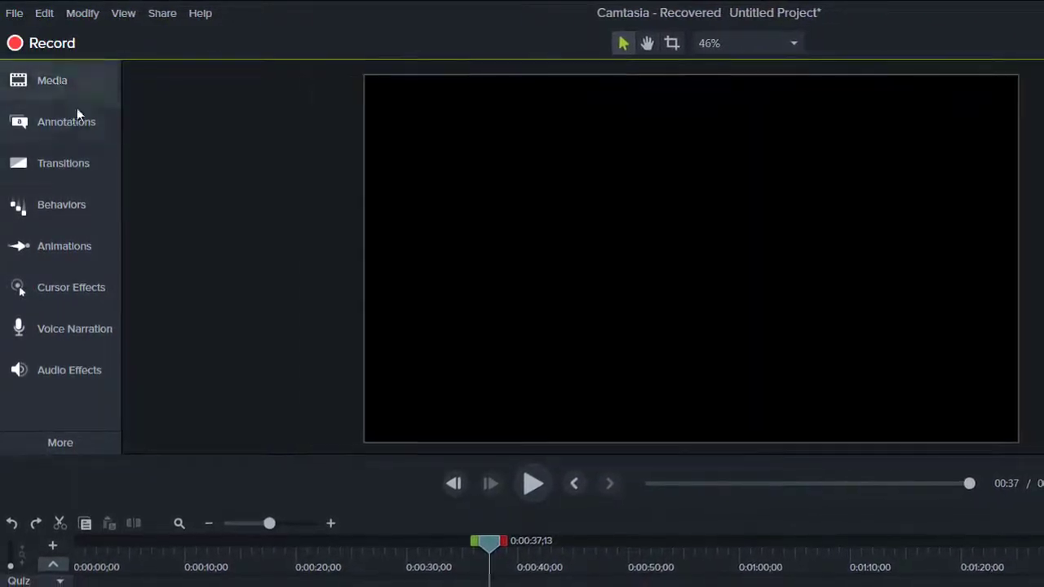
click(65, 82)
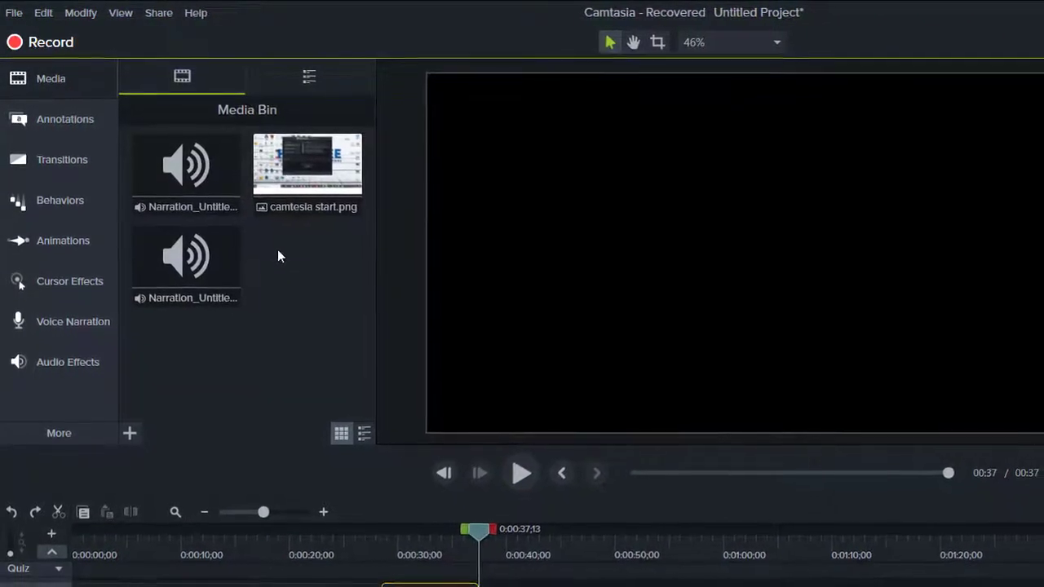
right_click(284, 278)
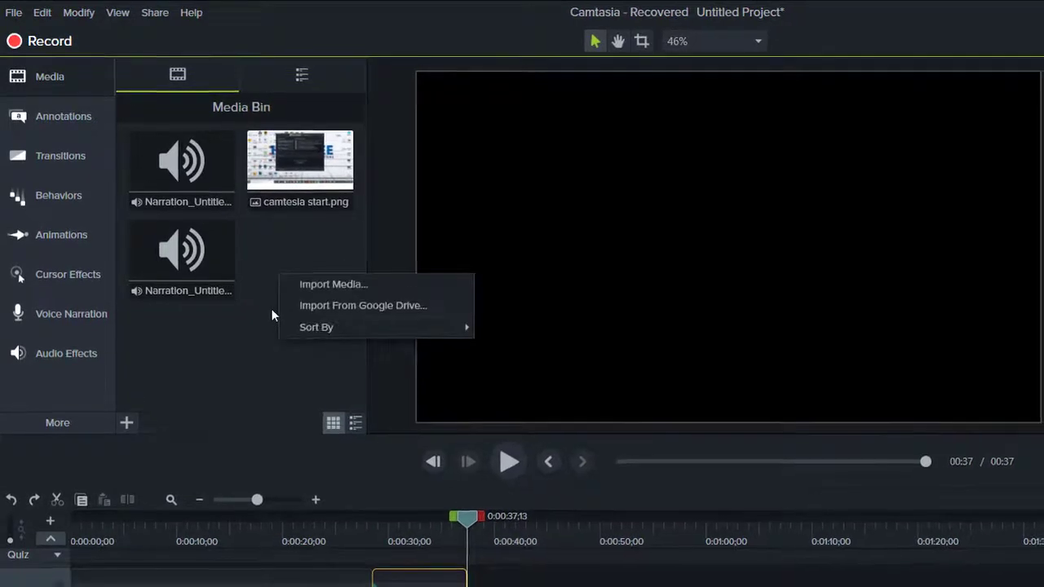
click(214, 305)
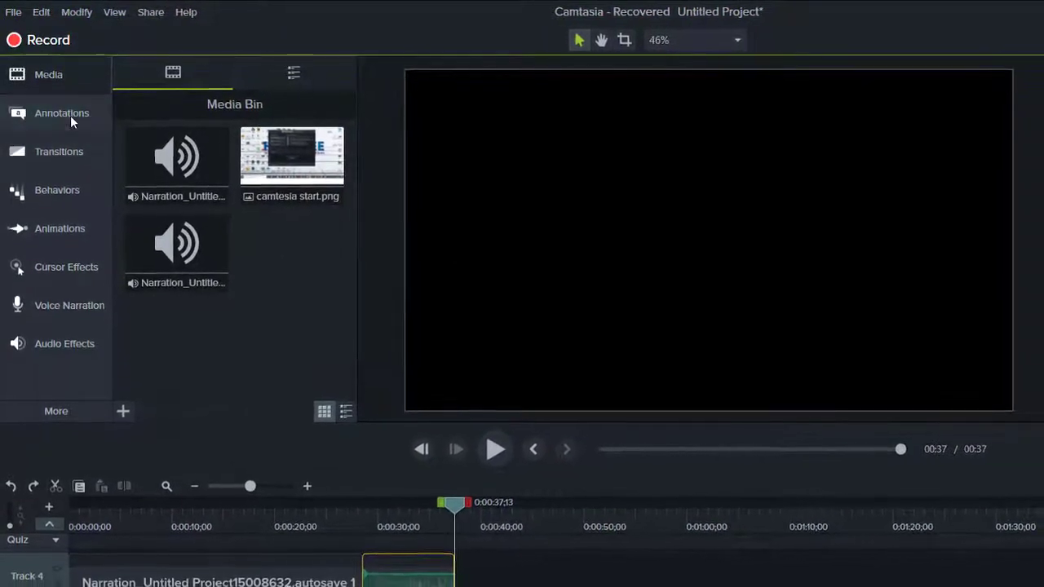
click(70, 115)
click(55, 150)
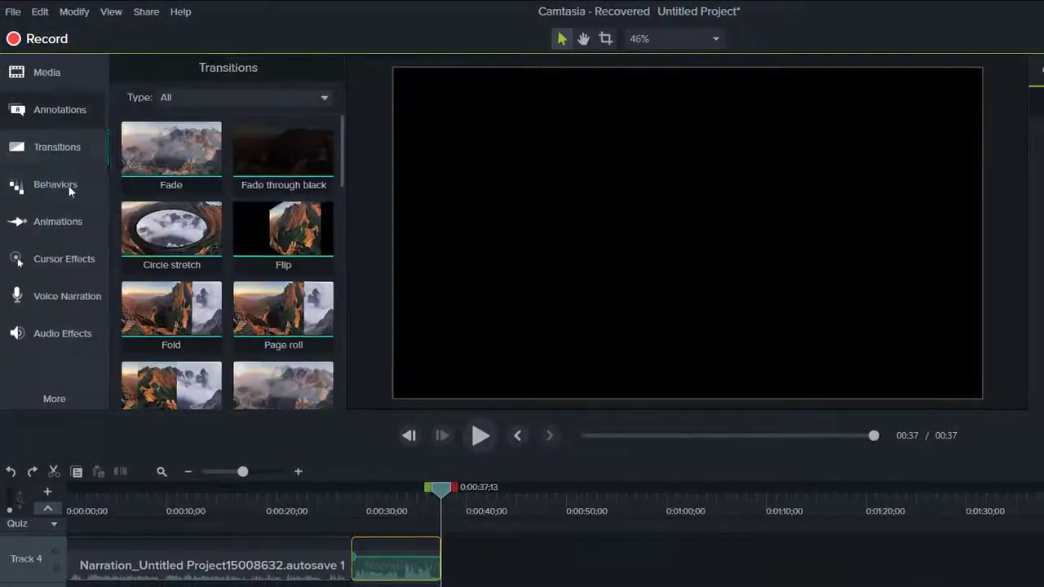
click(67, 193)
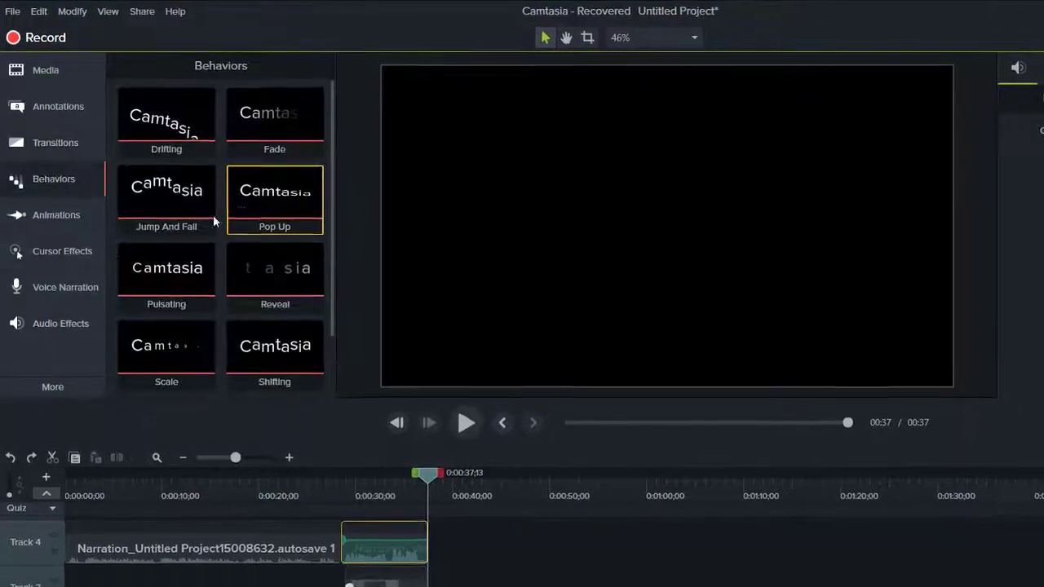
click(60, 214)
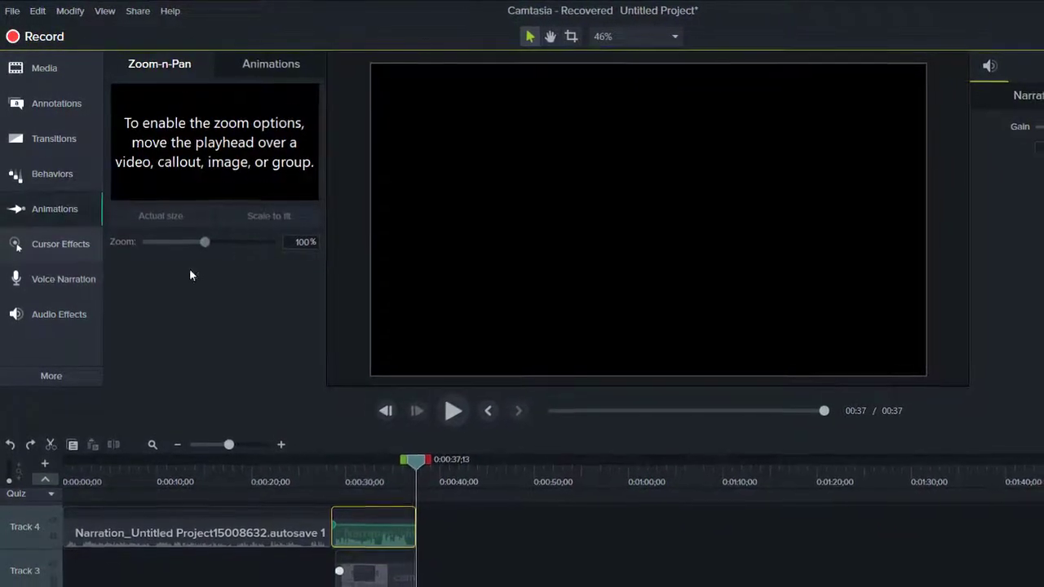
click(54, 245)
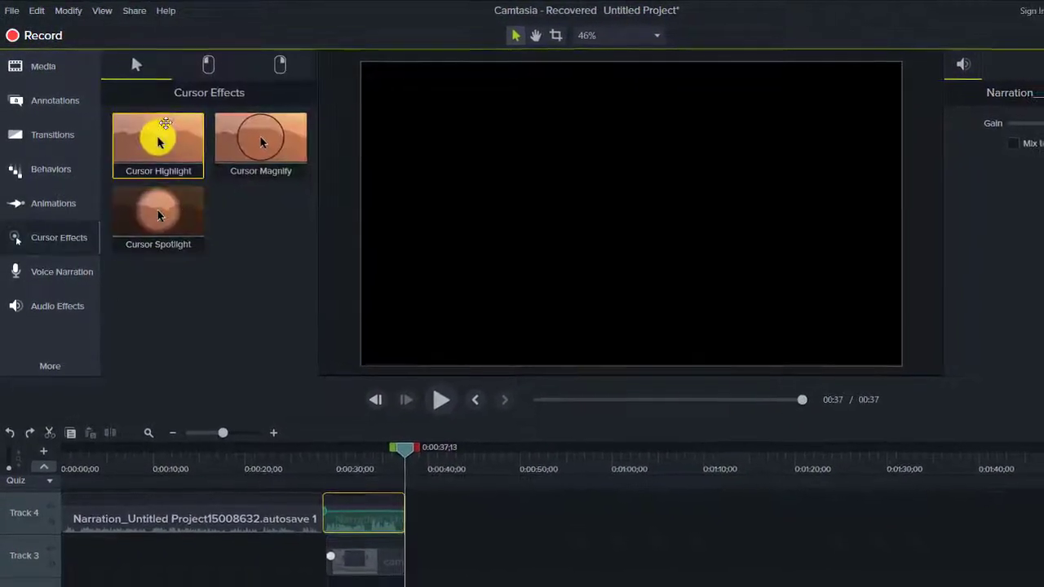
click(227, 59)
click(278, 64)
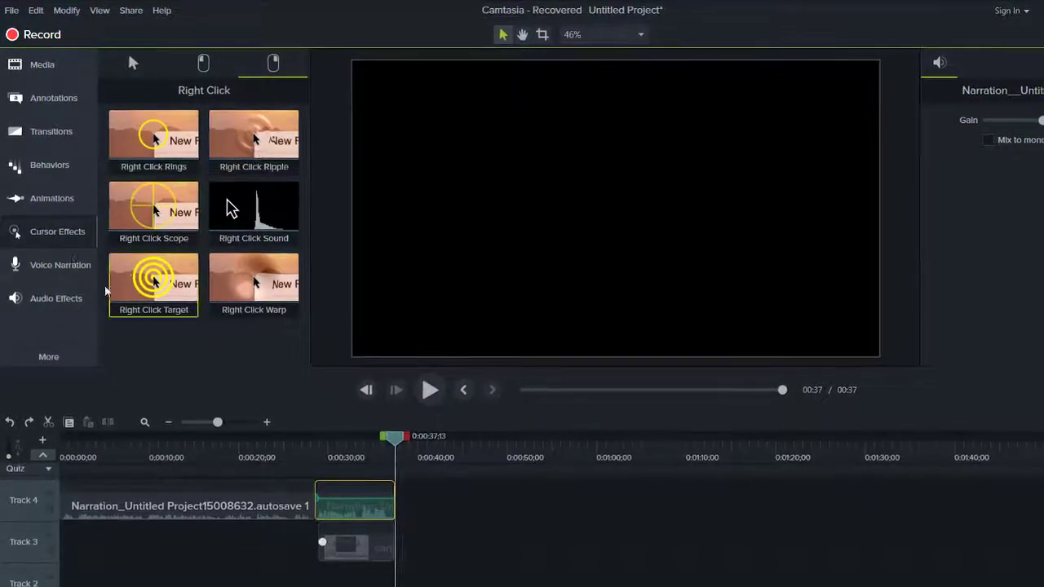
click(61, 271)
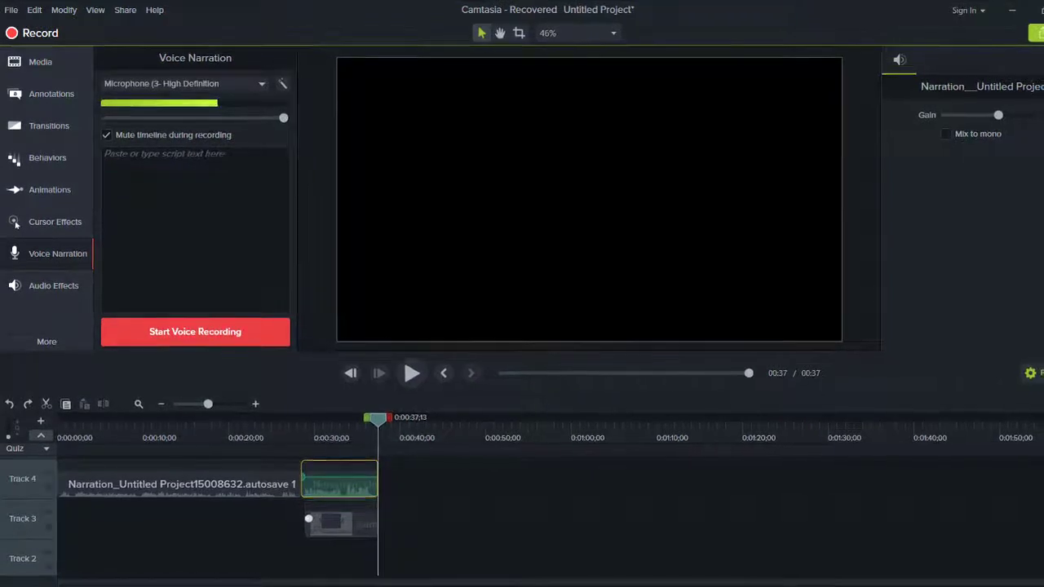
click(54, 283)
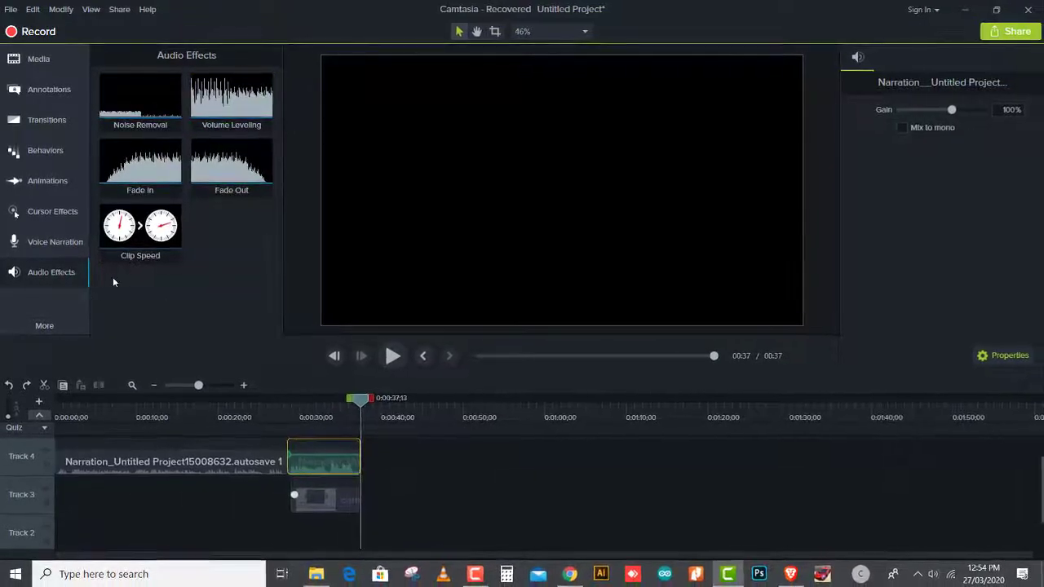
Place the images 3.20.png, adobe-20202.png and the 79f42284 photo from the media bin one after another on Track 4.
click(41, 57)
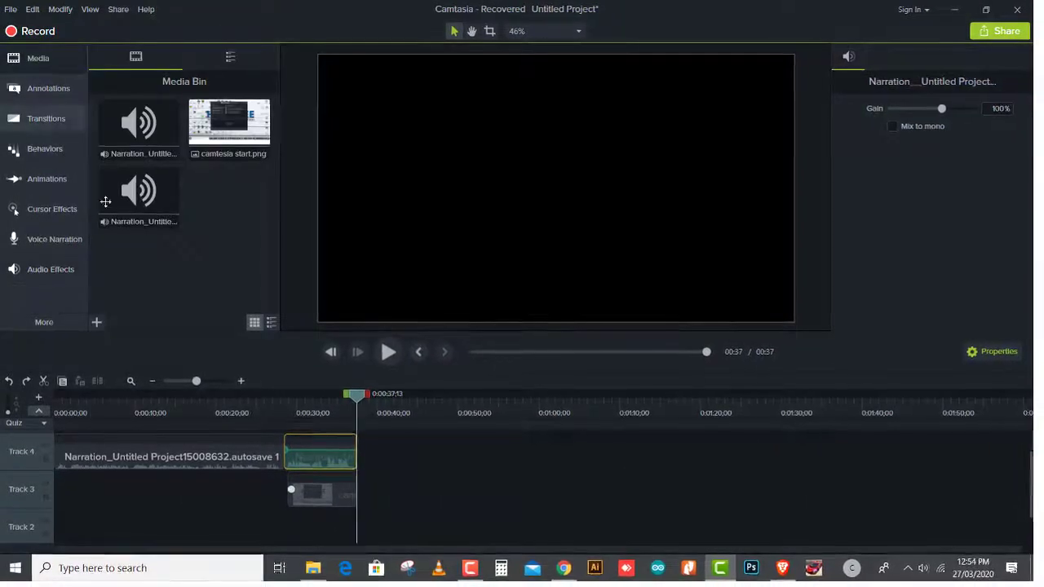
right_click(224, 205)
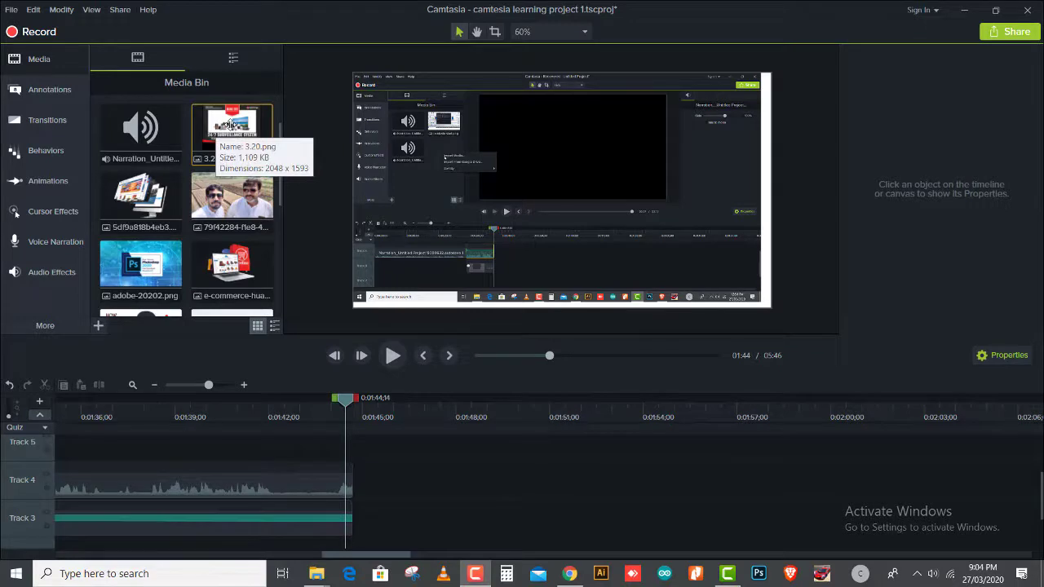
drag(231, 124, 359, 487)
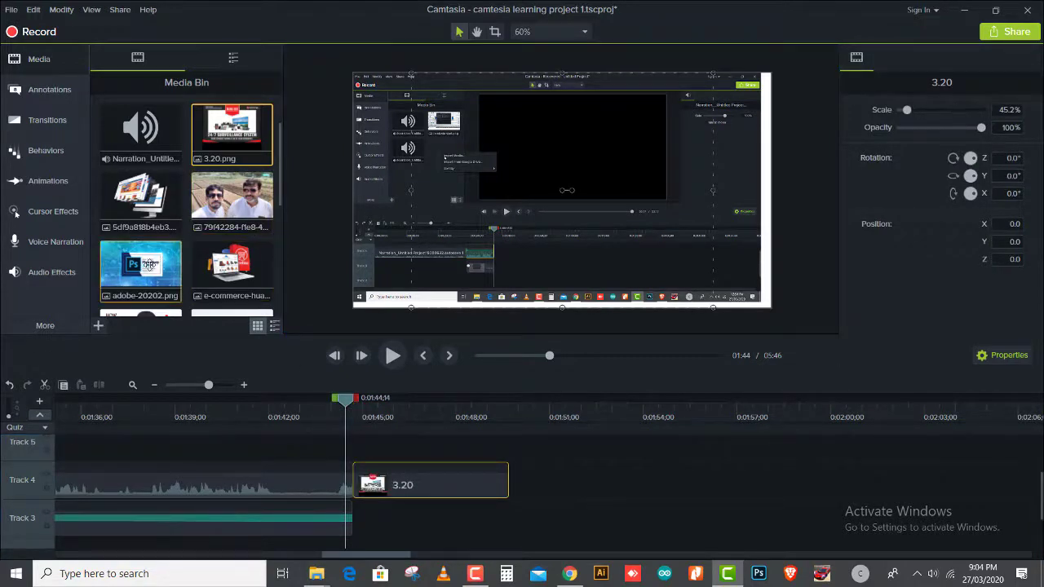
drag(151, 265, 520, 484)
drag(232, 200, 669, 490)
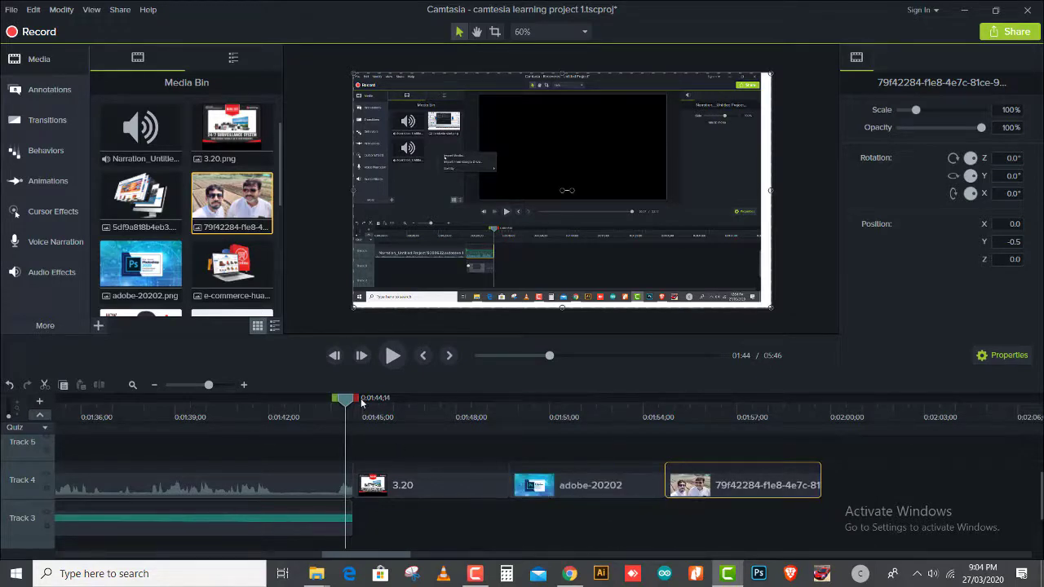
Apply the Page turn transition to the start of the 3.20 image clip on Track 4.
drag(352, 402, 354, 405)
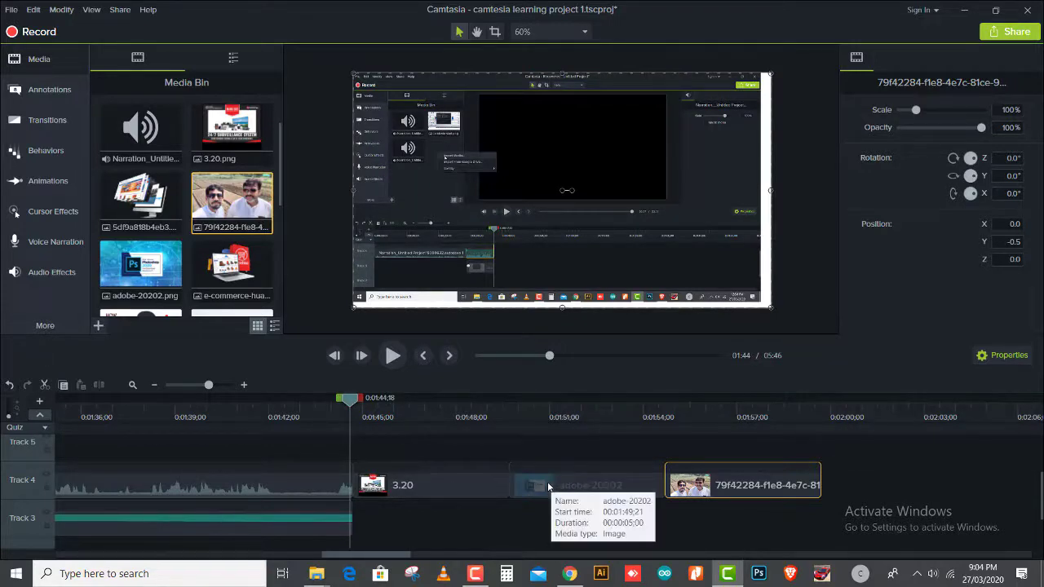
click(54, 122)
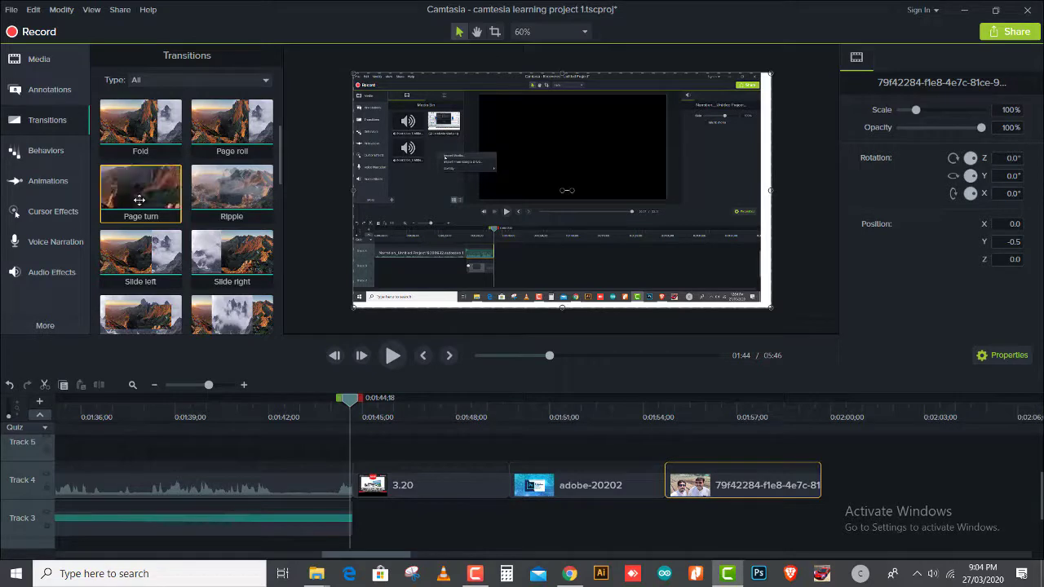
drag(140, 200, 333, 452)
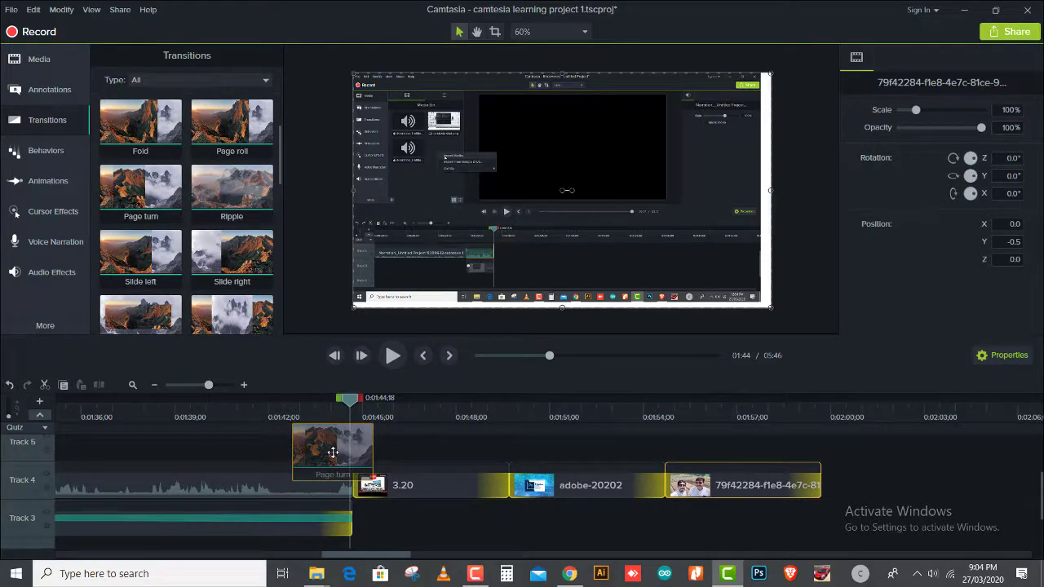
drag(332, 452, 363, 487)
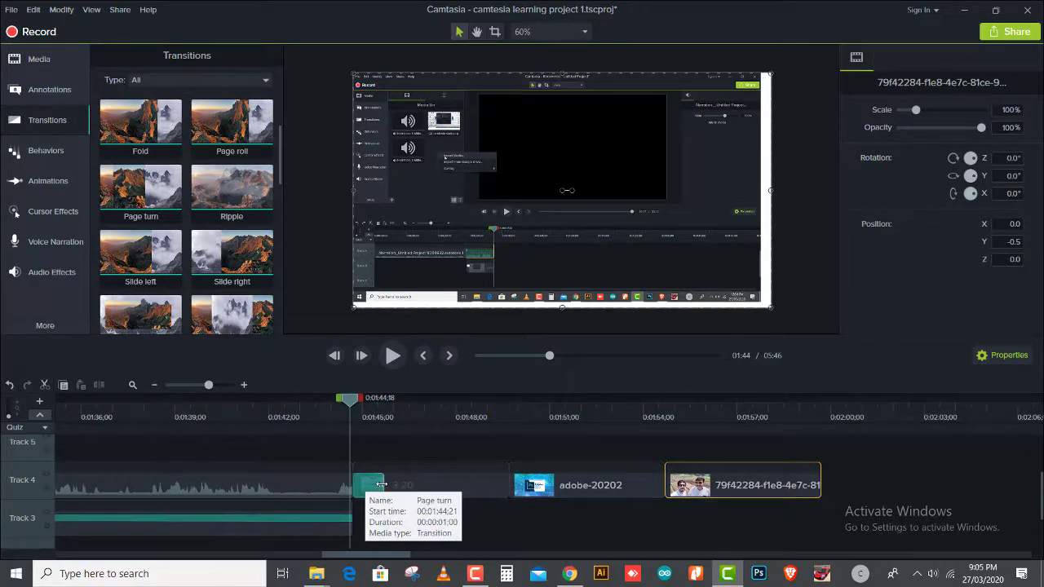
Shorten the Page turn transition on the 3.20 clip to about half a second and preview it from the clip's start.
click(381, 485)
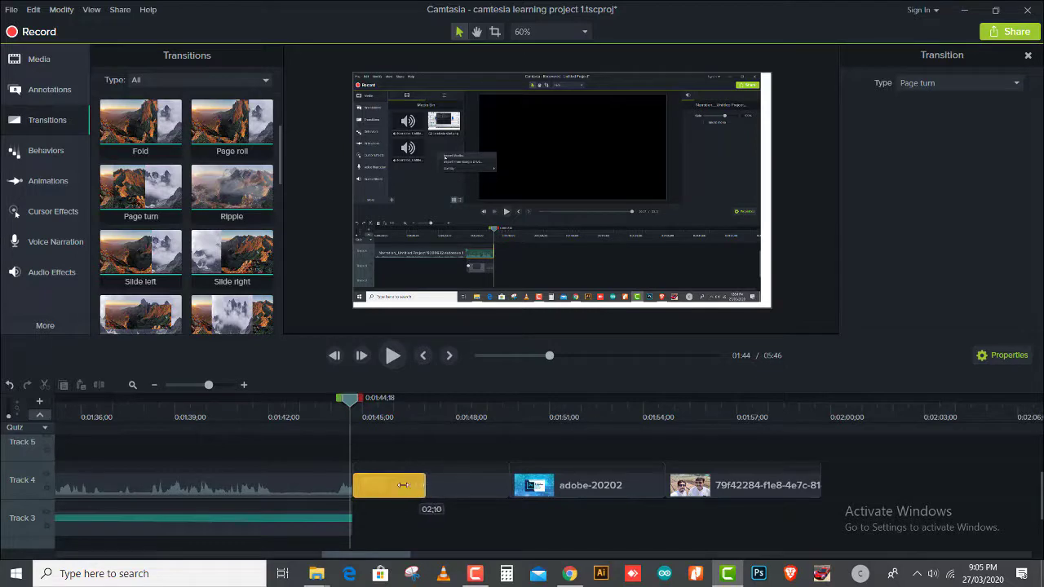
click(392, 356)
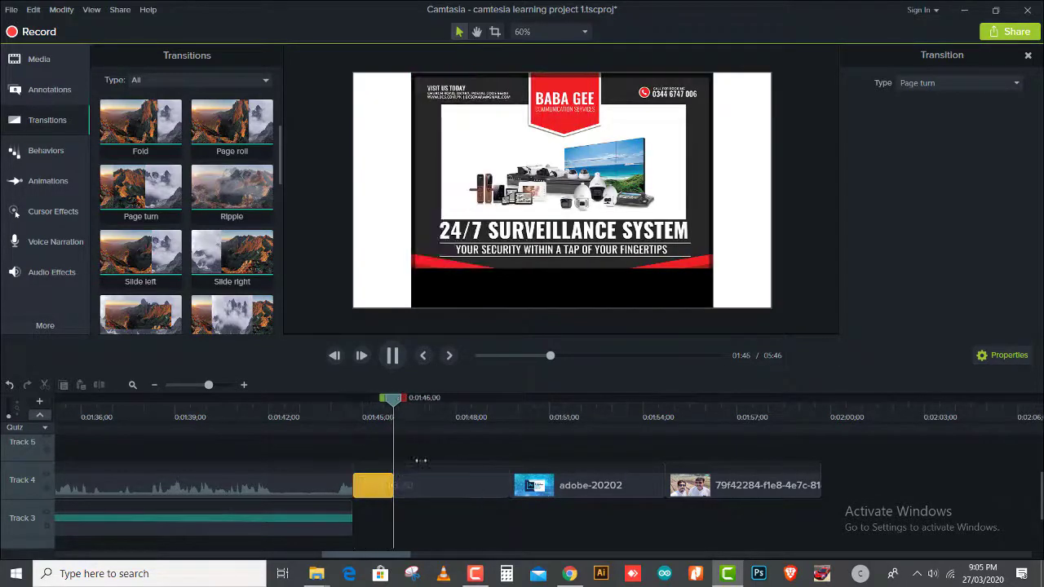
drag(396, 405, 380, 484)
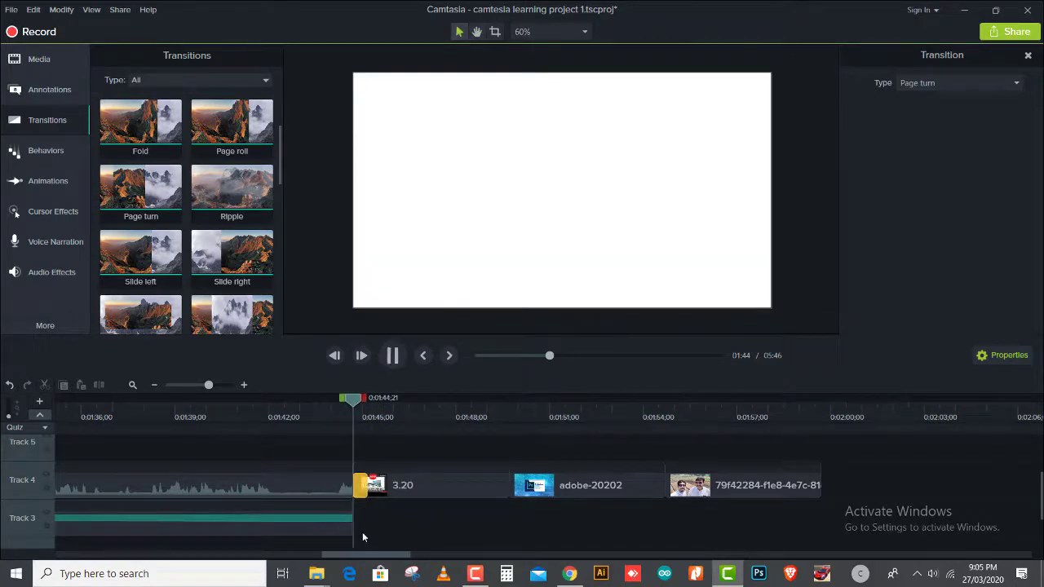
key(space)
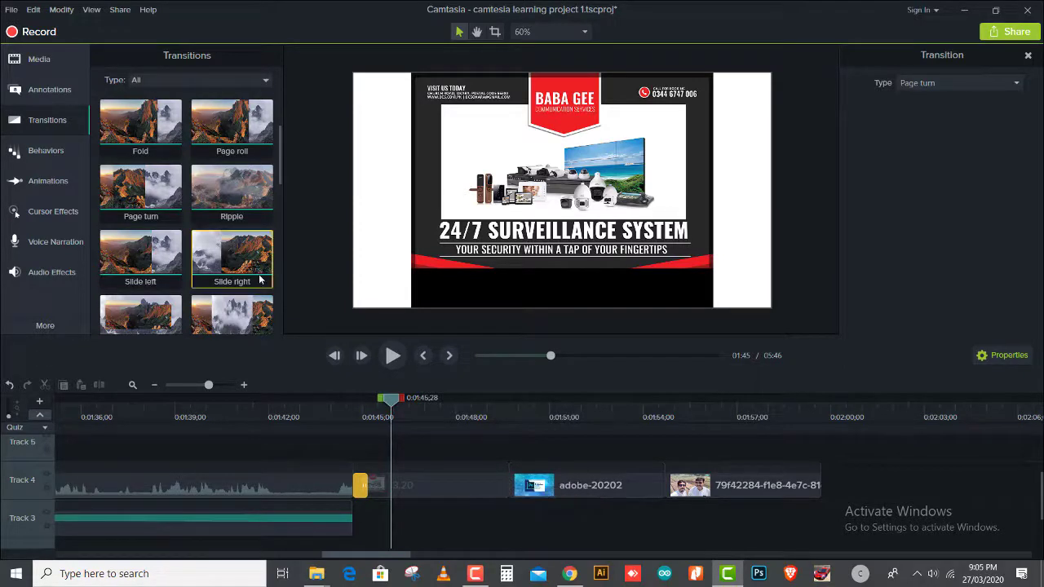
Add the Cube rotate transition between the 3.20 and adobe-20202 clips and play it back.
scroll(228, 268, down, 2)
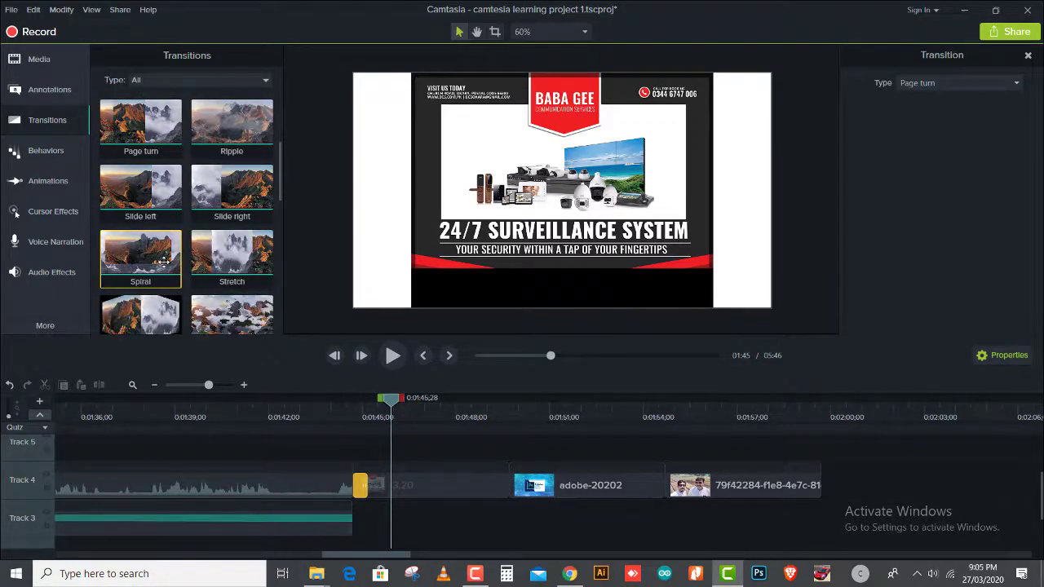
scroll(220, 269, down, 1)
scroll(220, 269, down, 1)
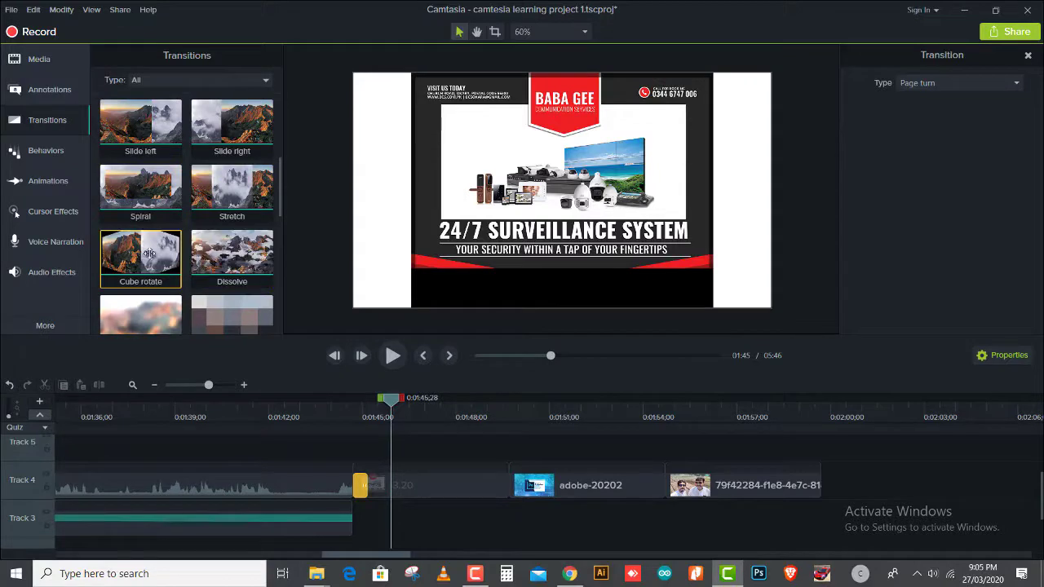
drag(147, 253, 508, 491)
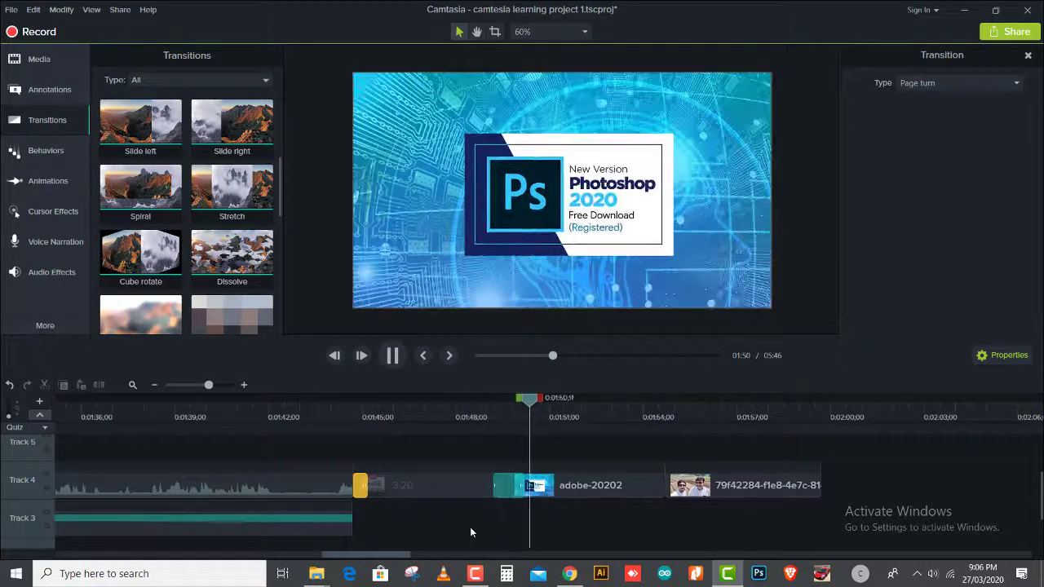
key(space)
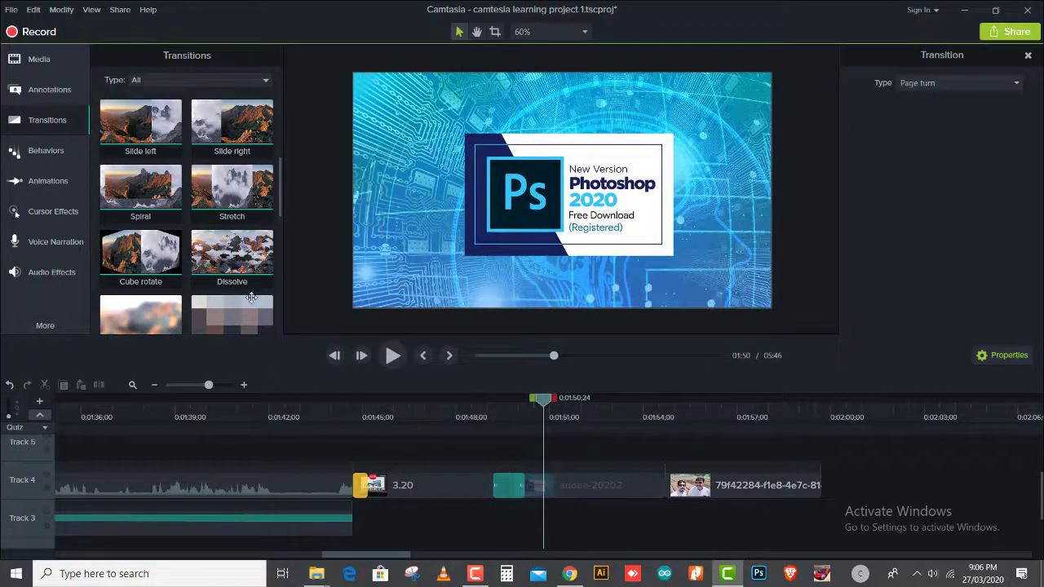
Add the Pixelate transition between the adobe-20202 clip and the 79f42284 photo clip and play it back.
scroll(225, 252, down, 1)
scroll(221, 279, down, 1)
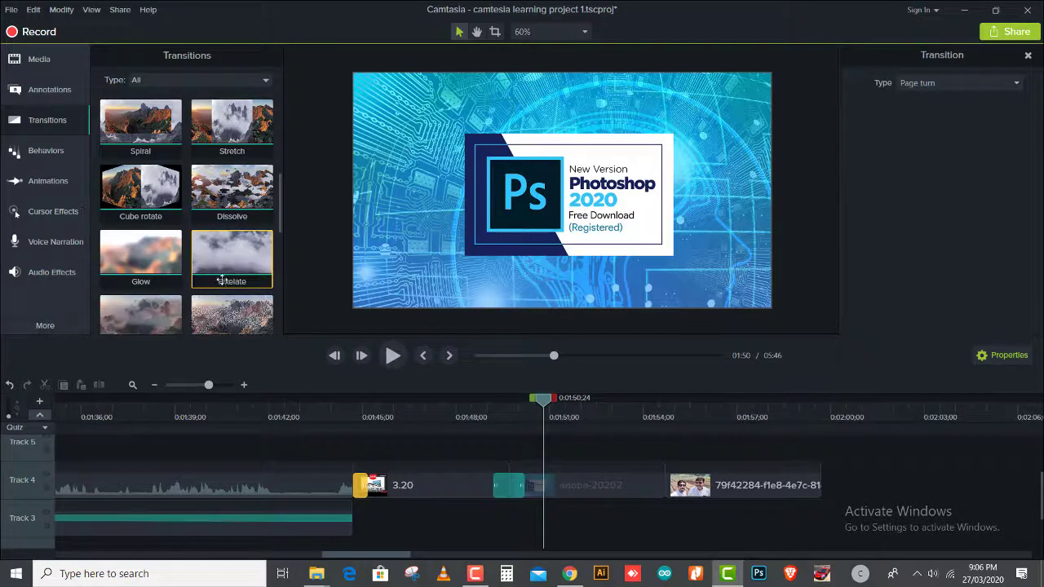
drag(223, 262, 666, 486)
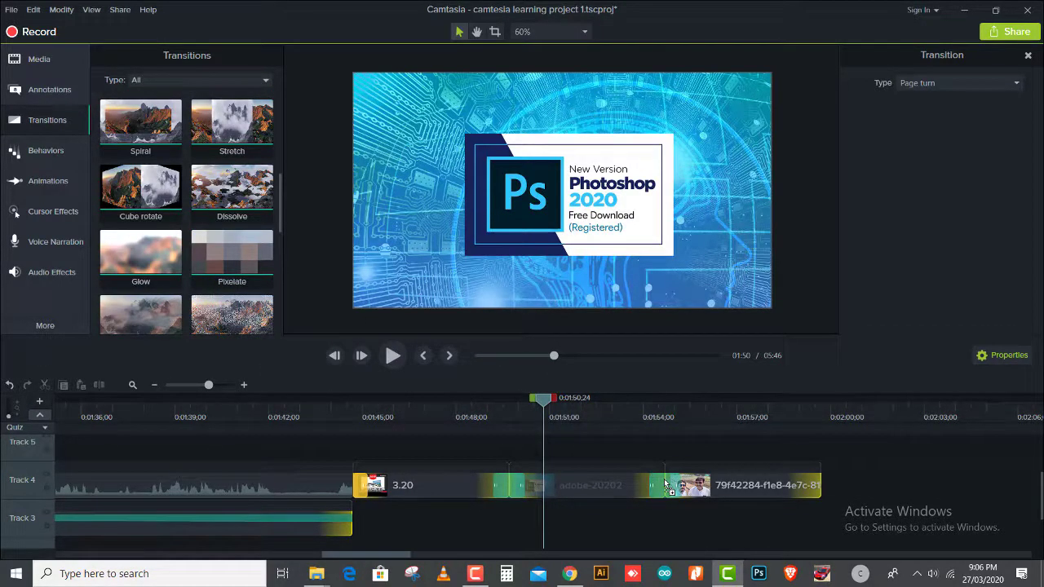
drag(666, 485, 666, 486)
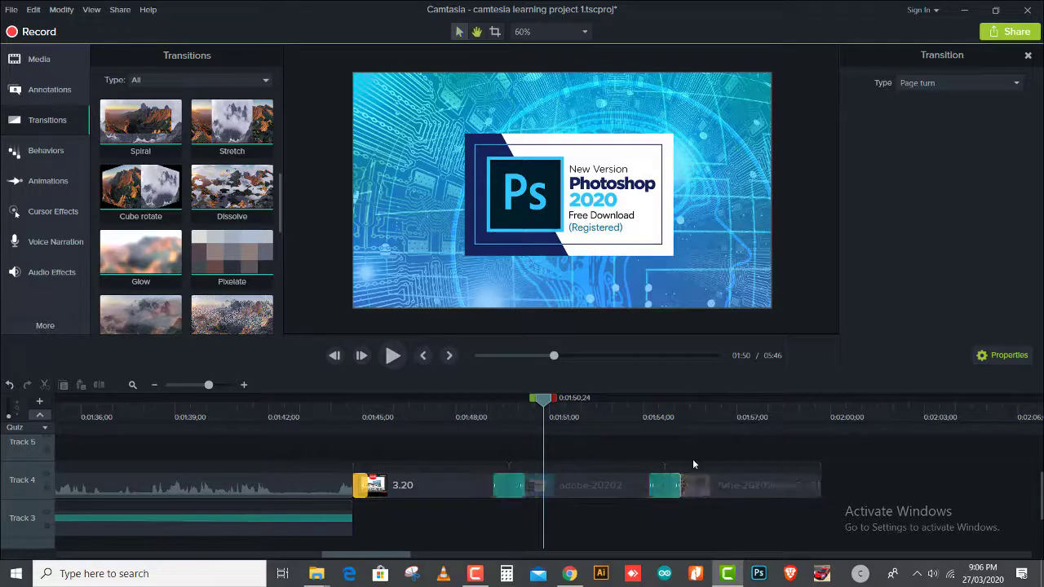
key(space)
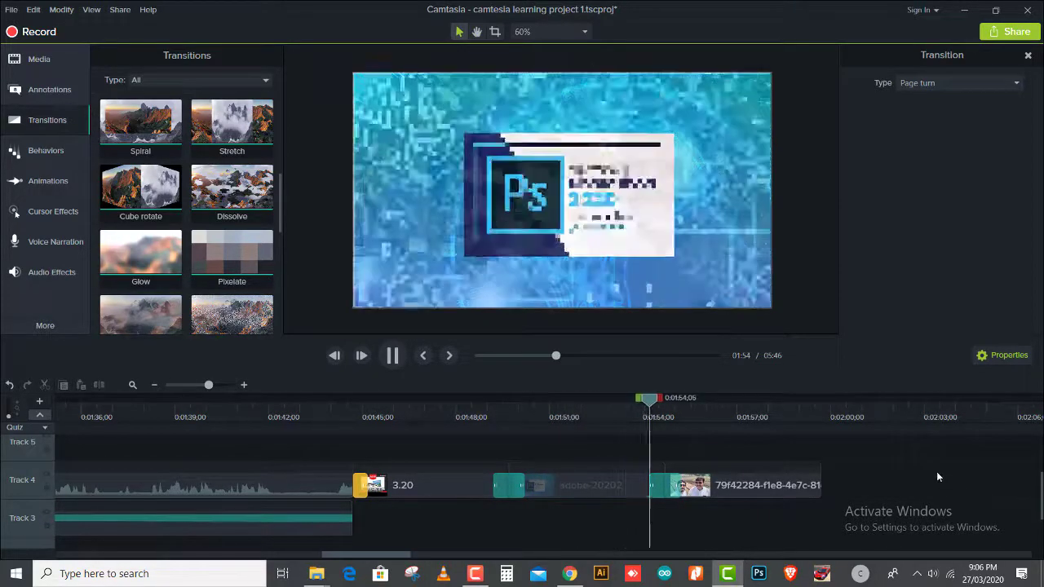
key(space)
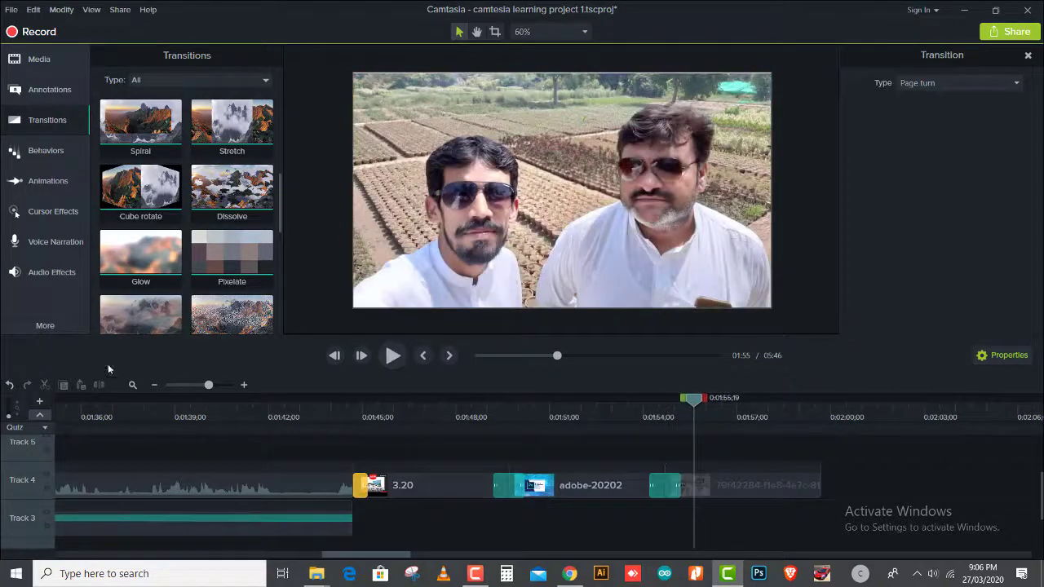
Add the Stretch transition to the end of the 79f42284 photo clip on Track 4 and play it back.
scroll(235, 266, down, 1)
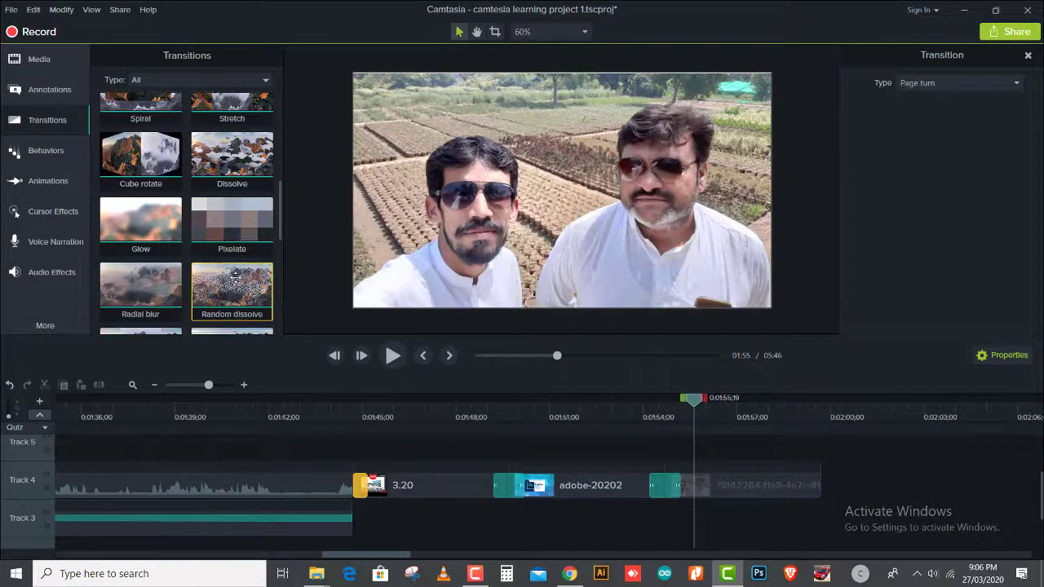
scroll(233, 229, up, 3)
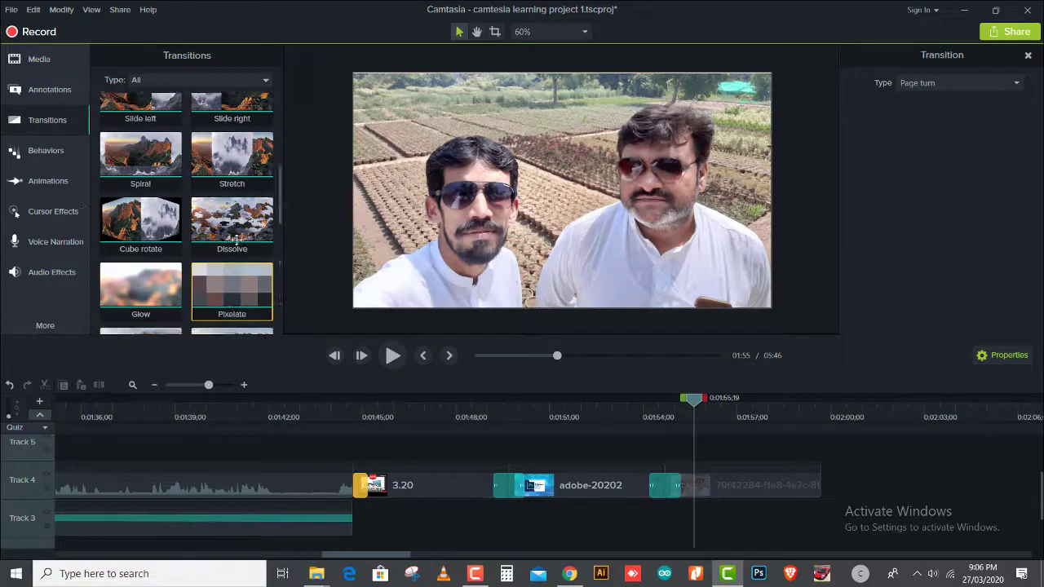
drag(234, 190, 821, 488)
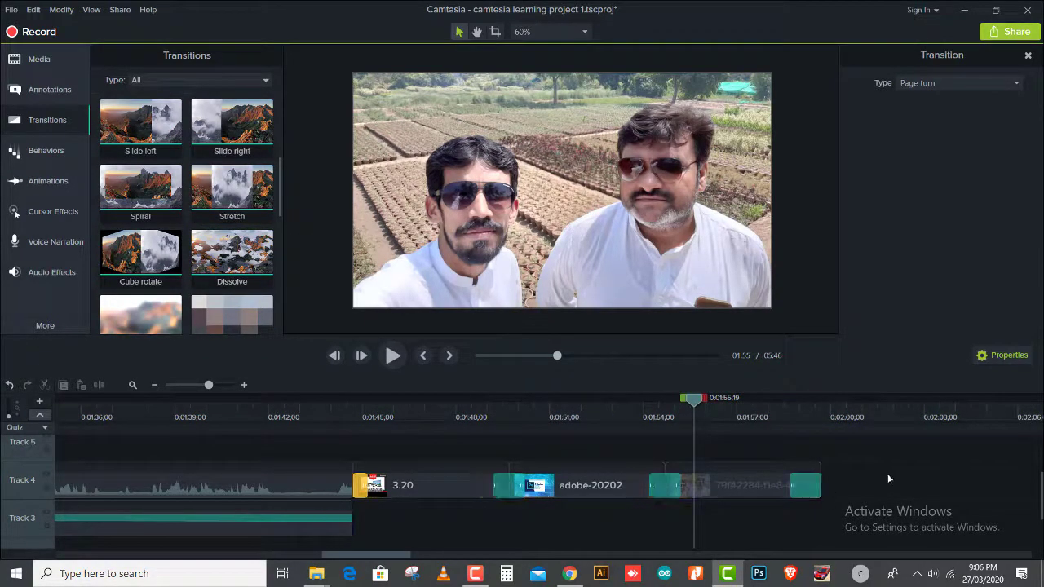
key(space)
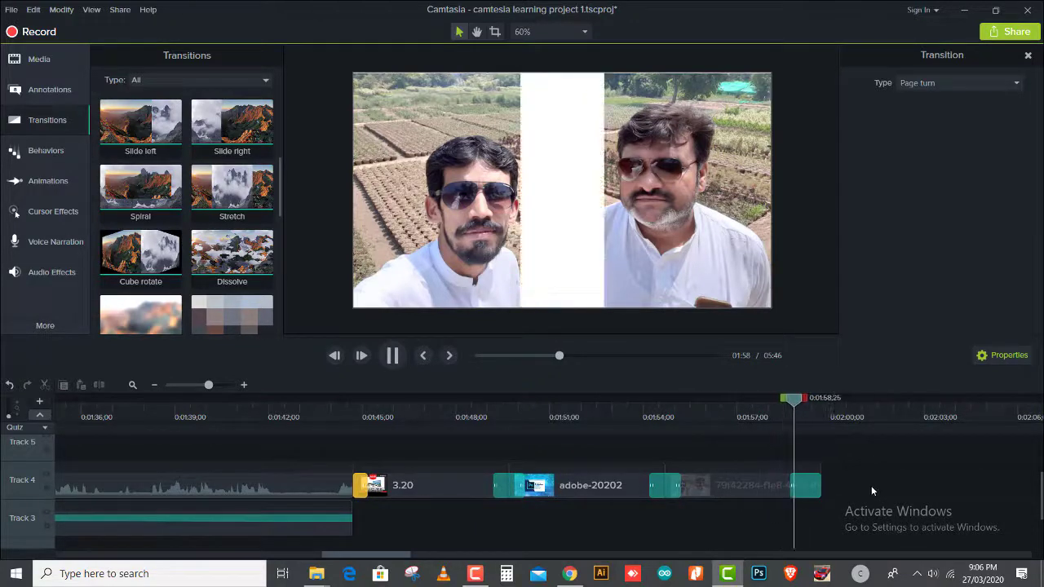
key(space)
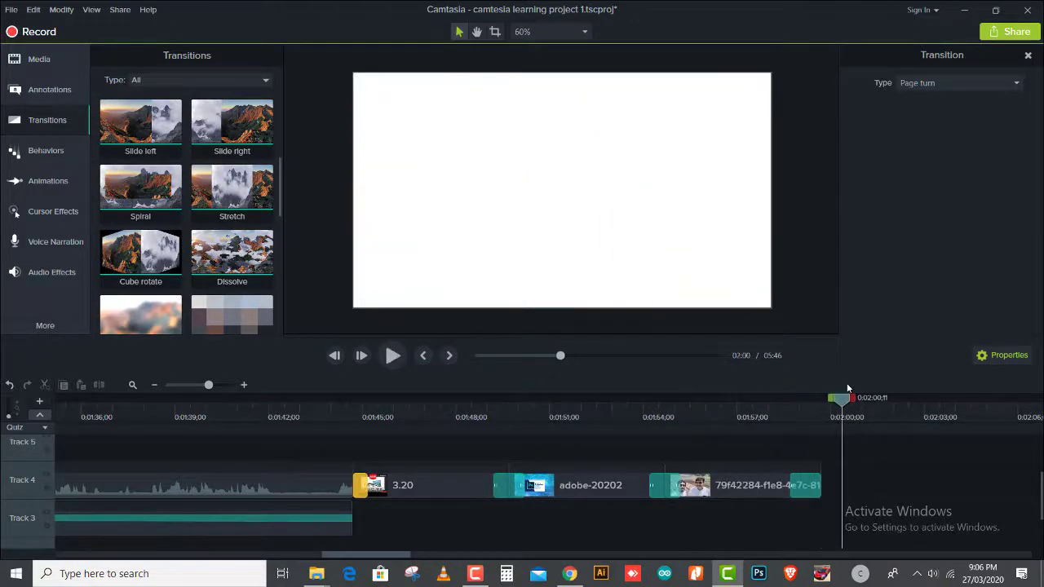
Shorten the Stretch transition at the end of the 79f42284 photo clip to about 0.6 seconds.
drag(840, 400, 825, 408)
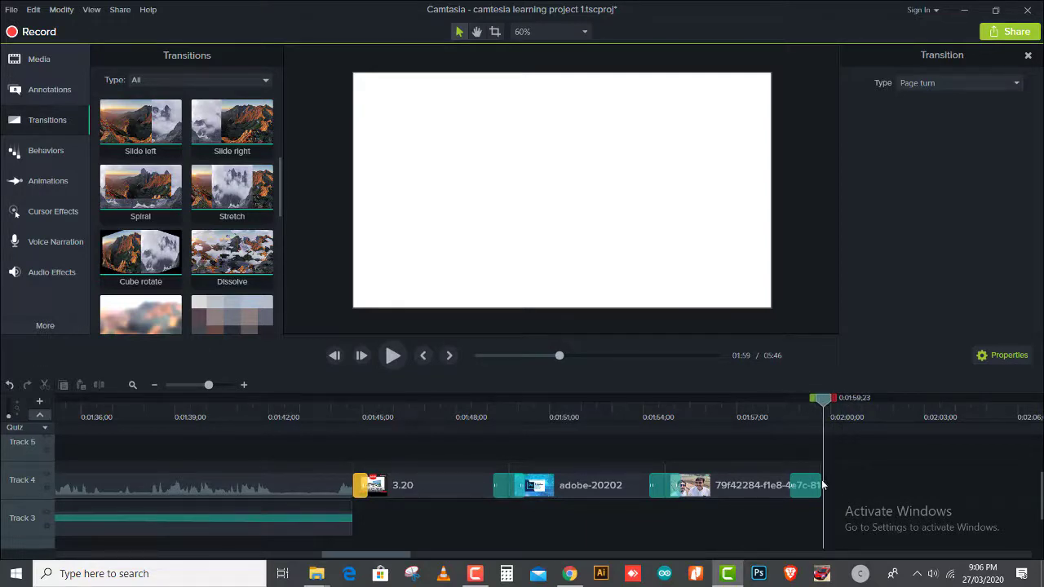
click(790, 484)
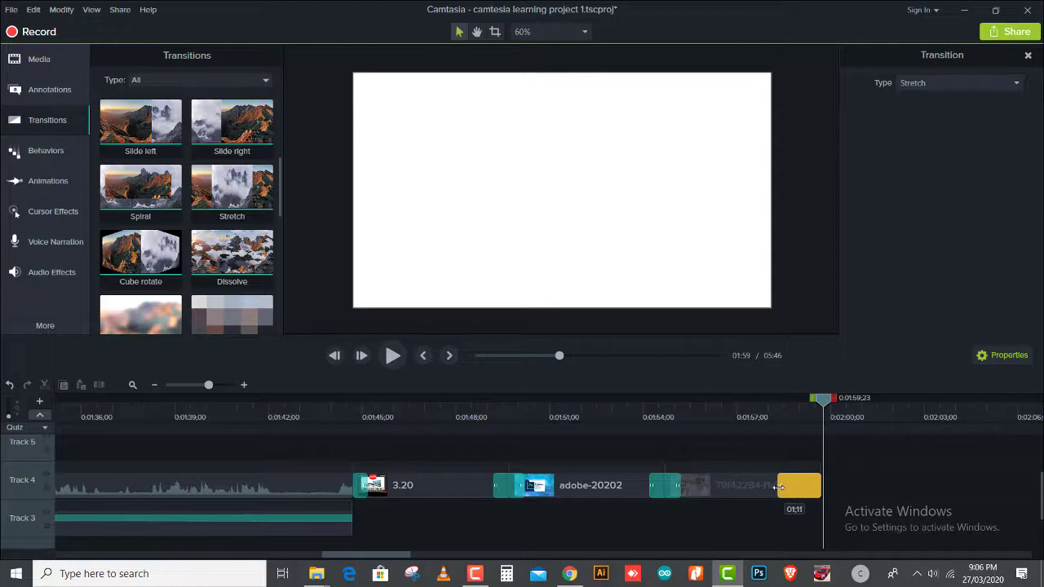
drag(775, 486, 798, 486)
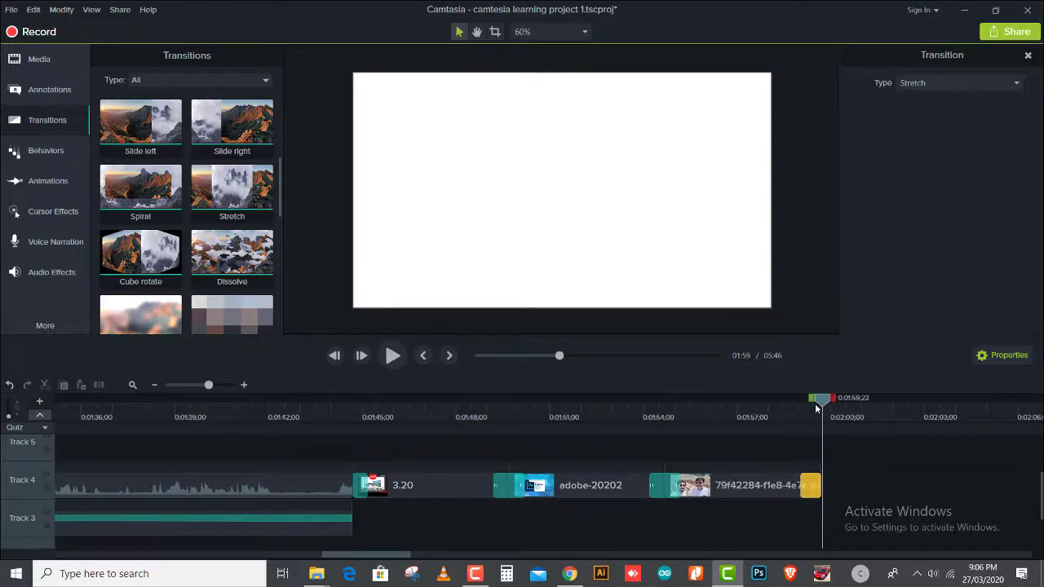
Play back the Track 4 image sequence with its transitions from the start of the 3.20 clip.
drag(816, 408, 490, 478)
click(372, 486)
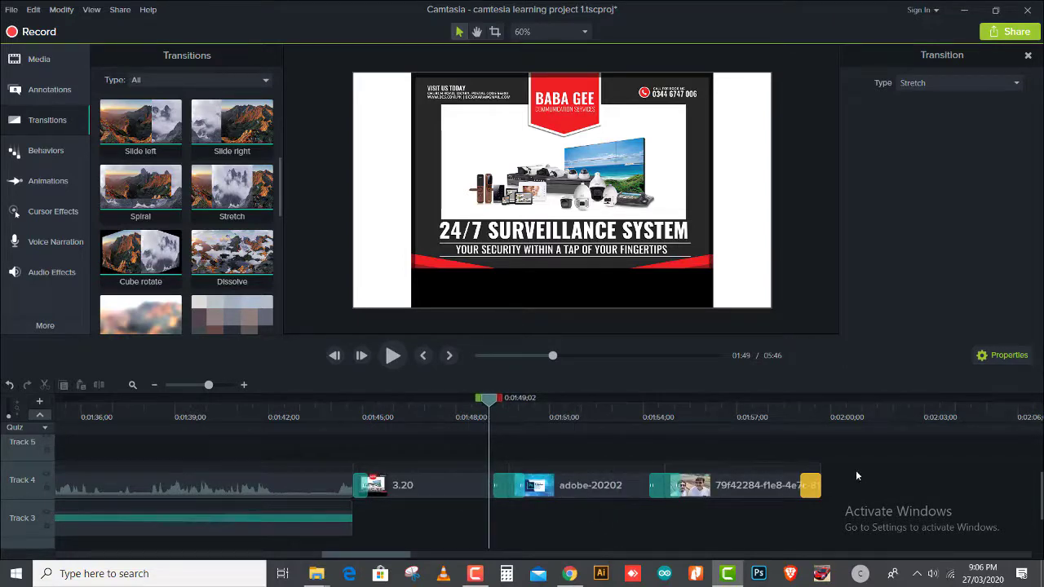
drag(447, 421, 355, 436)
key(space)
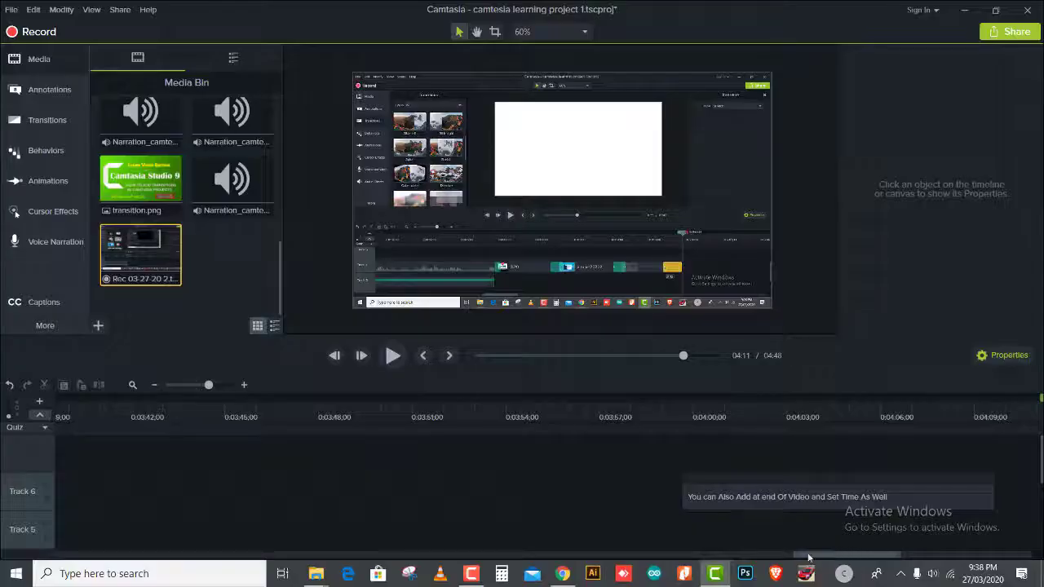
Return the playhead to the beginning of the timeline and start exporting the project to a local file.
drag(808, 557, 47, 558)
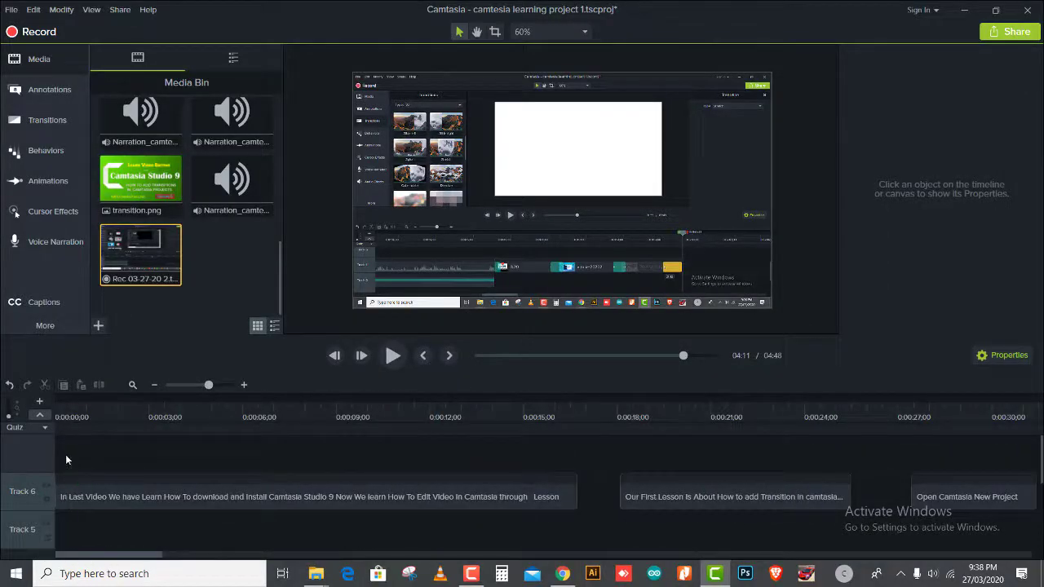
click(62, 398)
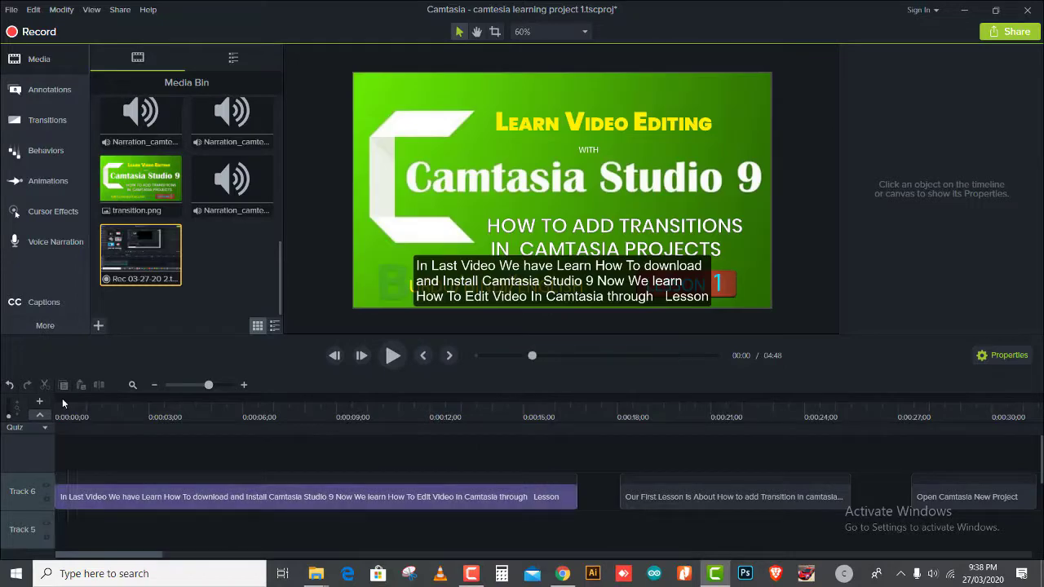
click(1015, 32)
click(962, 59)
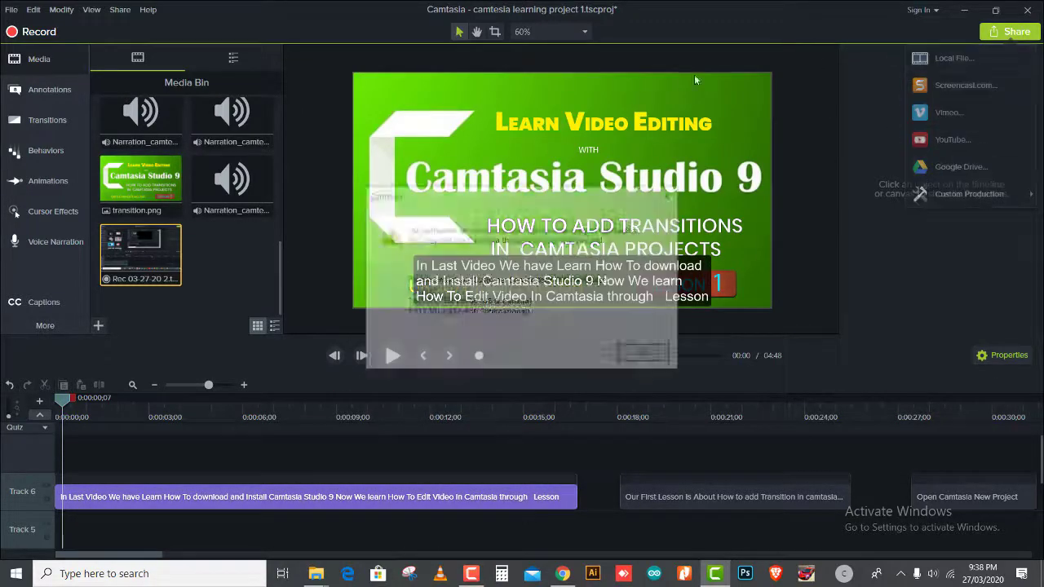
click(673, 196)
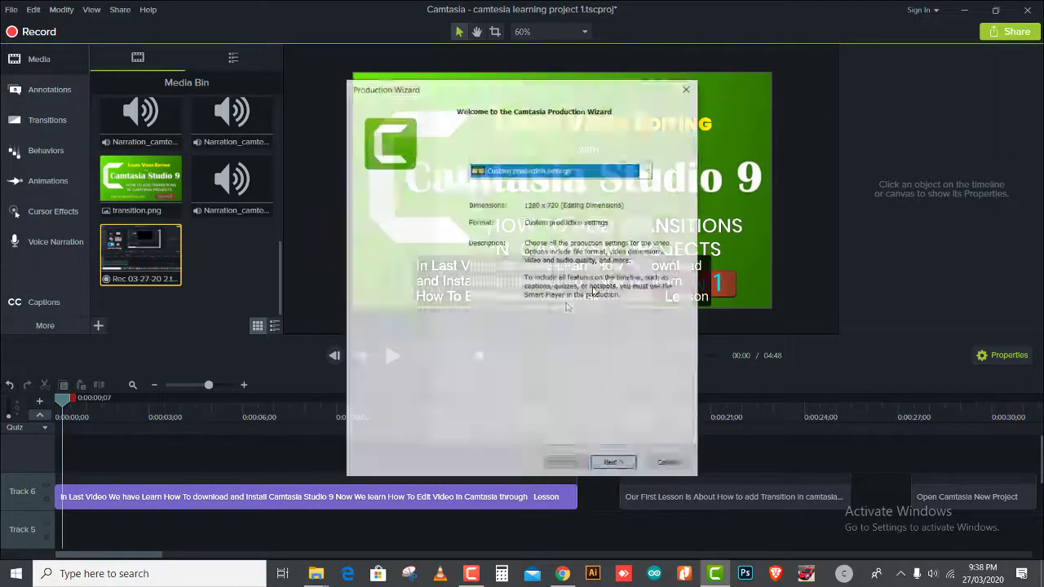
Use custom production settings with the MP4 - Smart Player (HTML5) format, keeping the default Smart Player and video options.
click(613, 461)
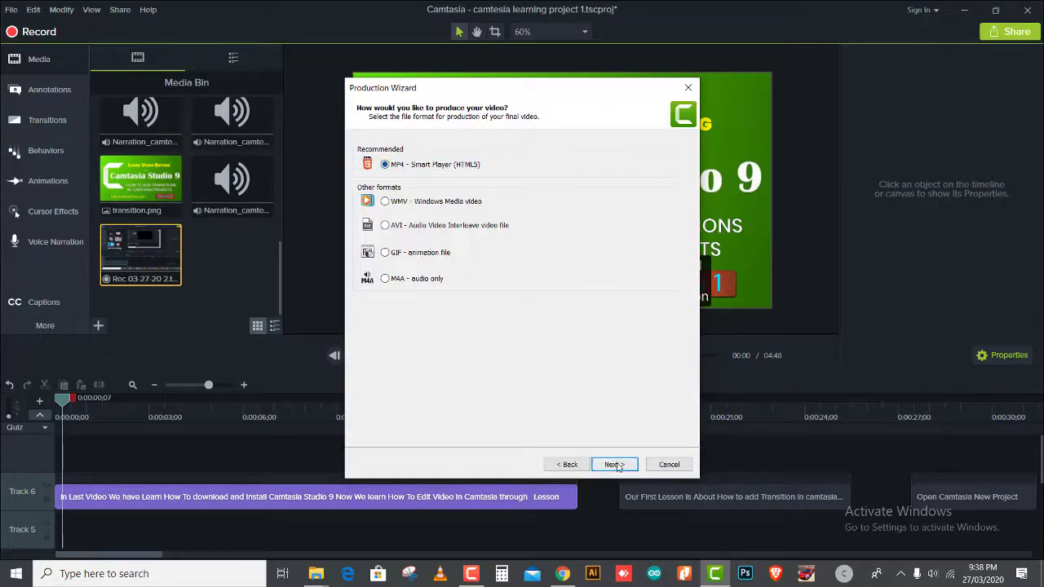
click(617, 465)
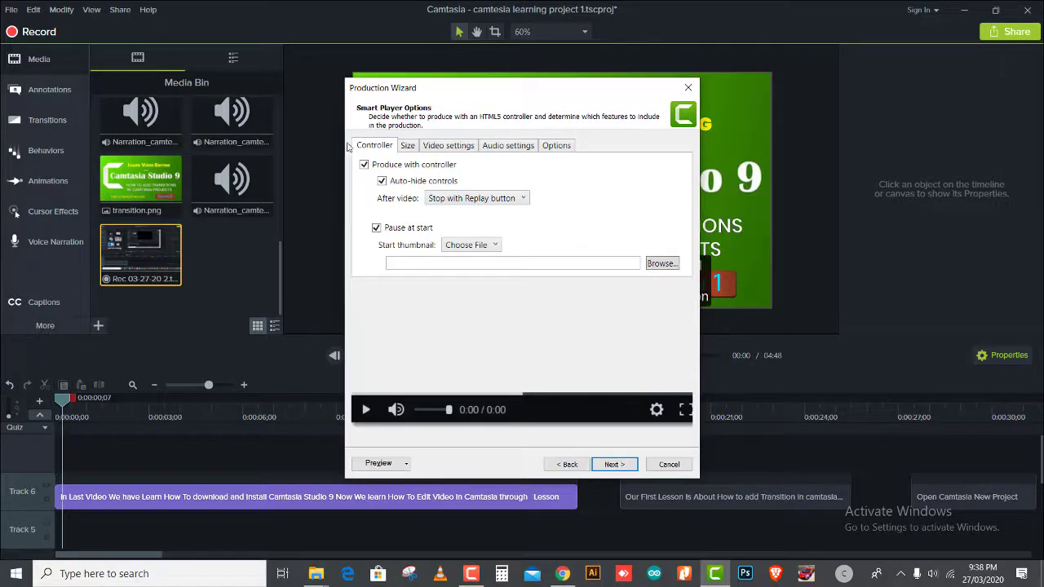
click(612, 463)
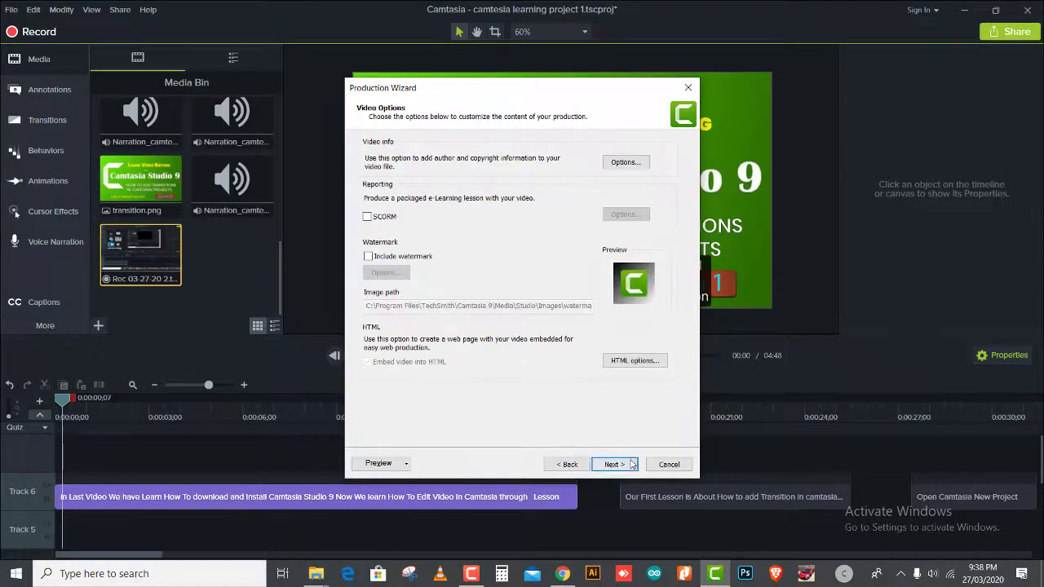
click(613, 464)
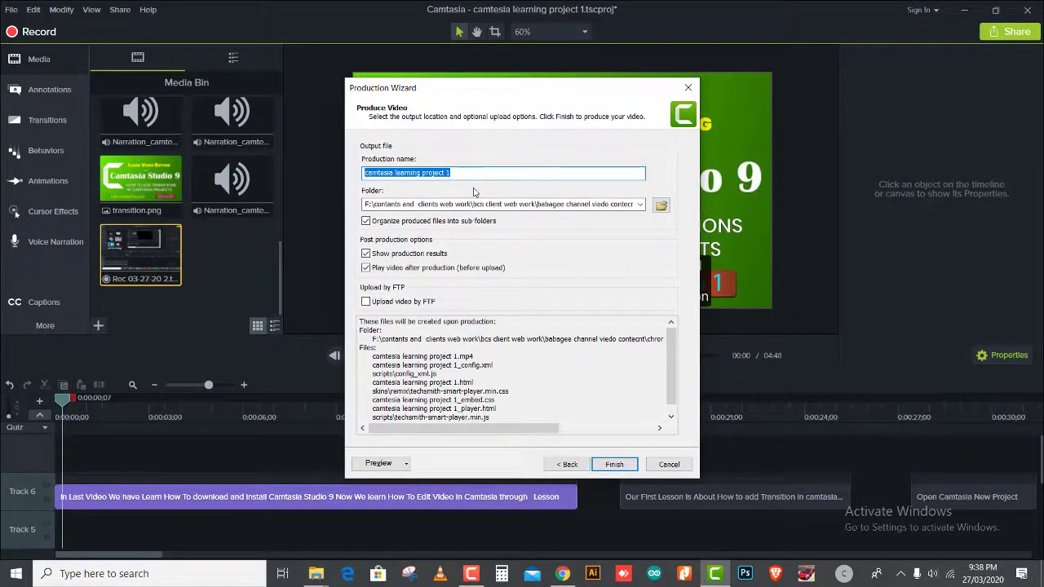
Choose the "lesson 1 tranisition" folder inside "video editing camtesia lessions" for the output file camtesia learning project 1 and render the video.
click(662, 206)
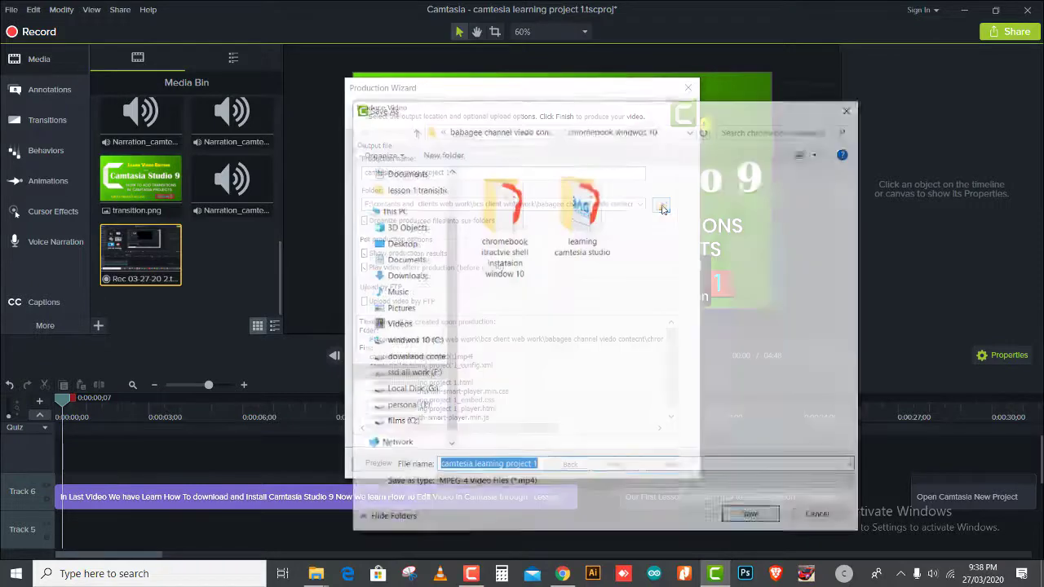
click(414, 132)
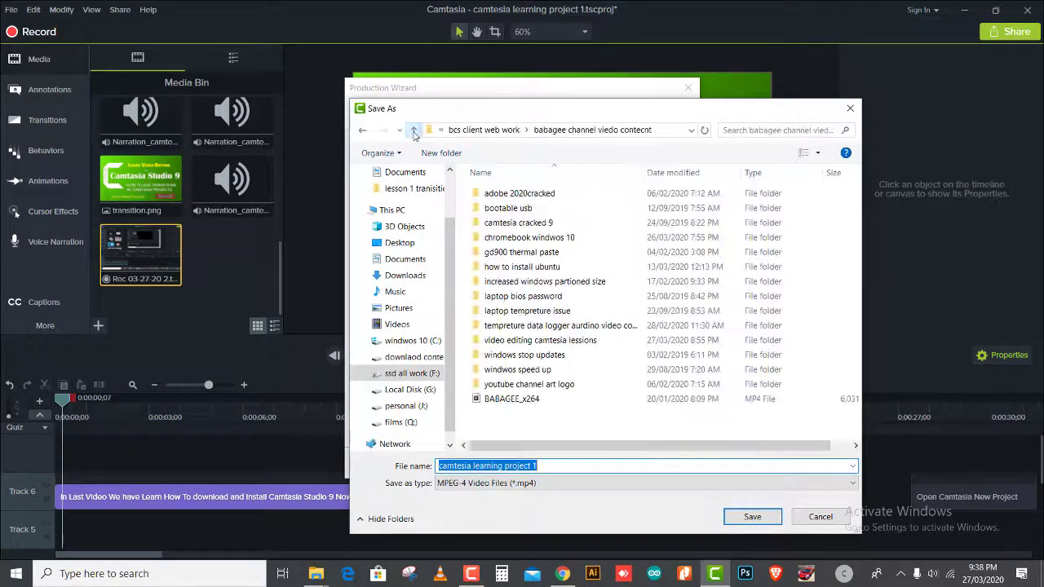
double_click(551, 339)
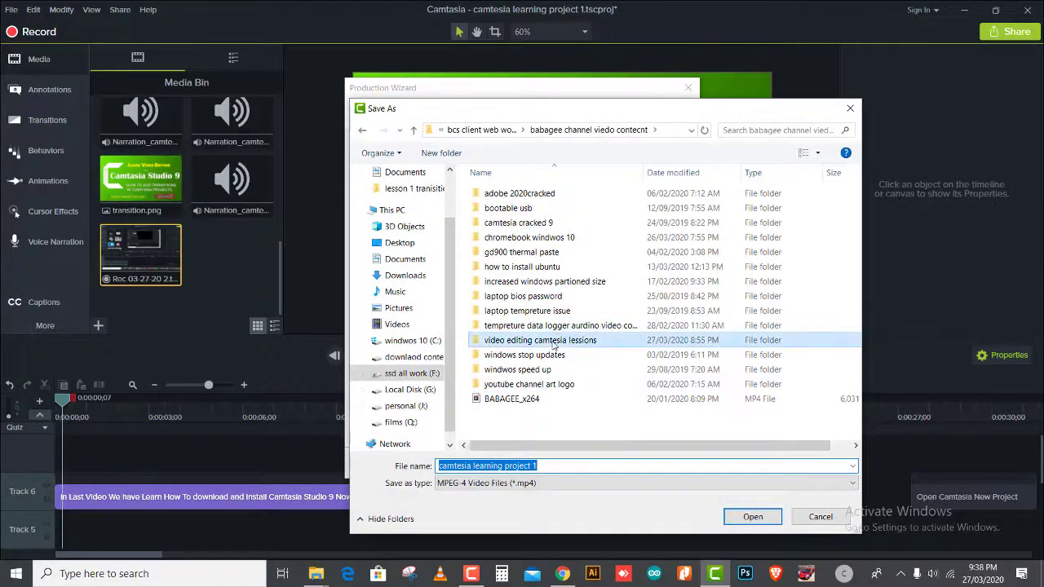
double_click(517, 196)
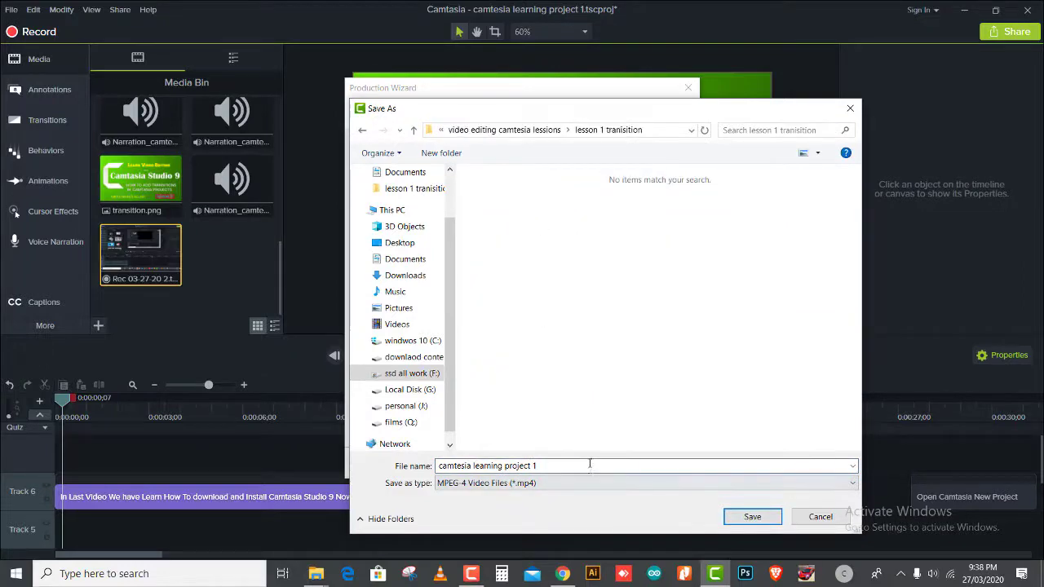
click(752, 517)
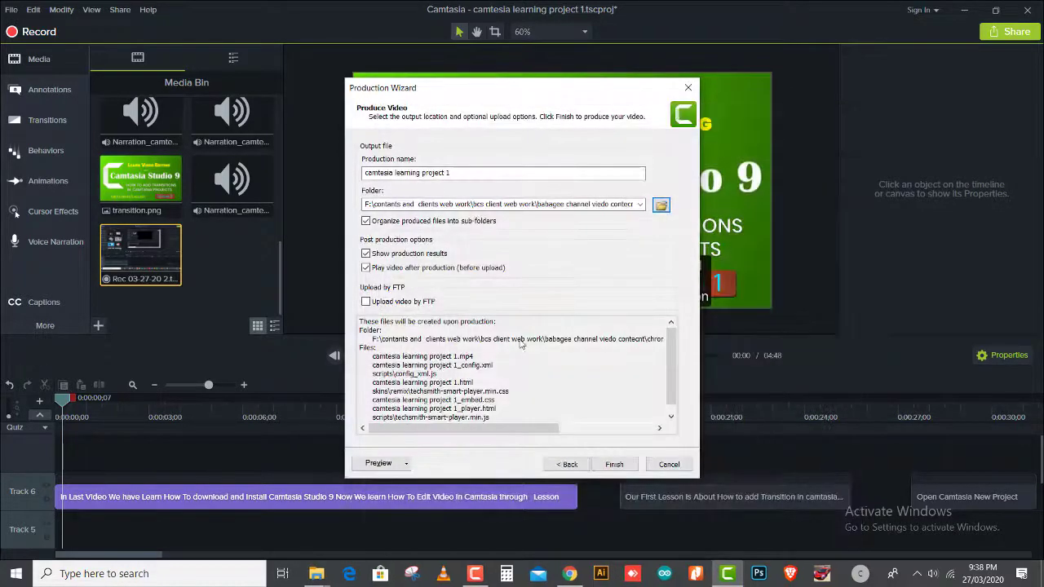
click(613, 465)
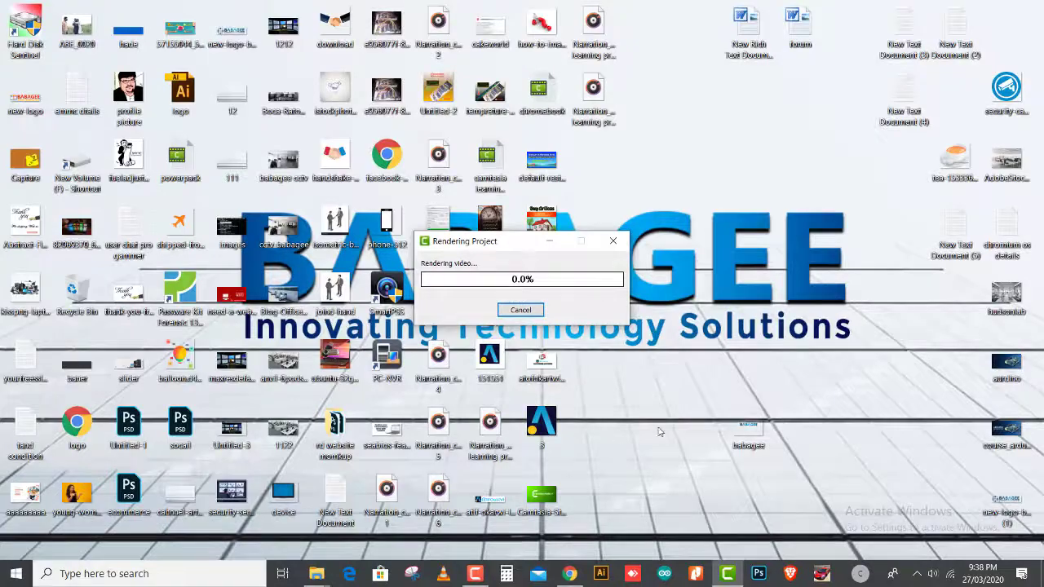